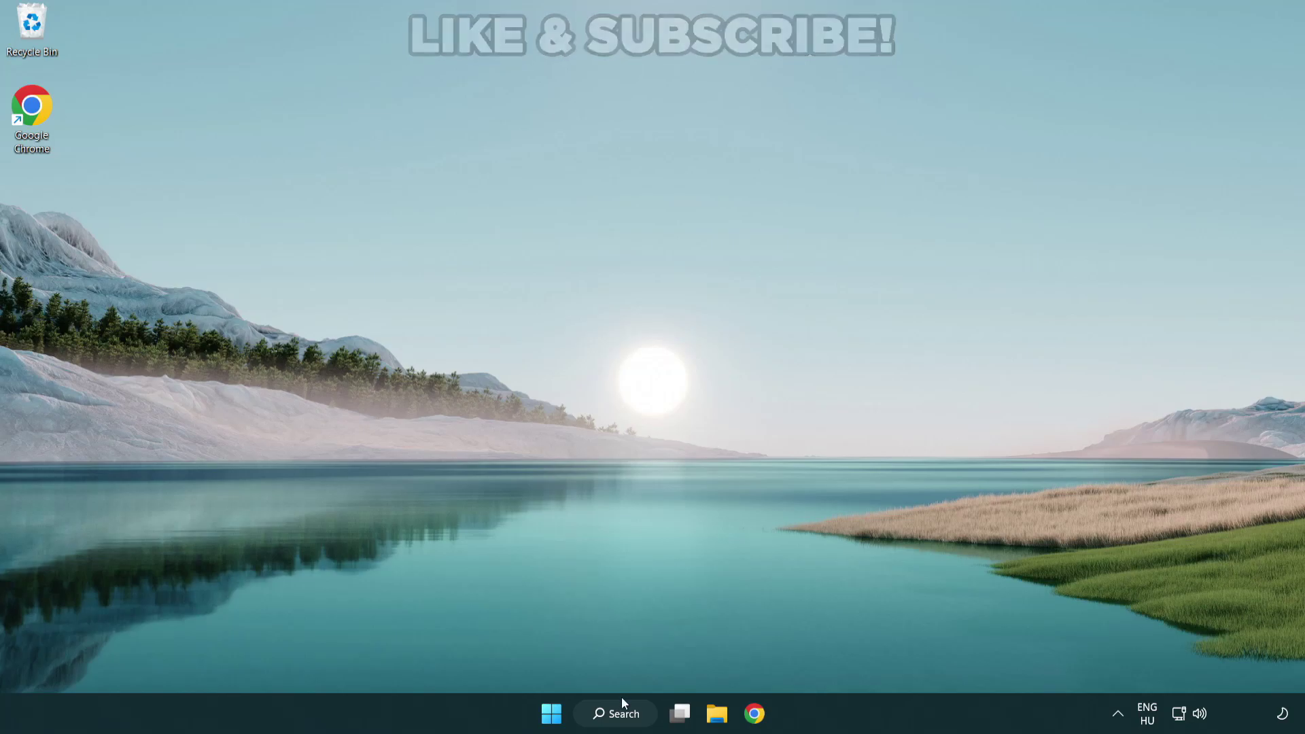
Search Windows for 'device manager' to bring it up as the best match
left_click(623, 715)
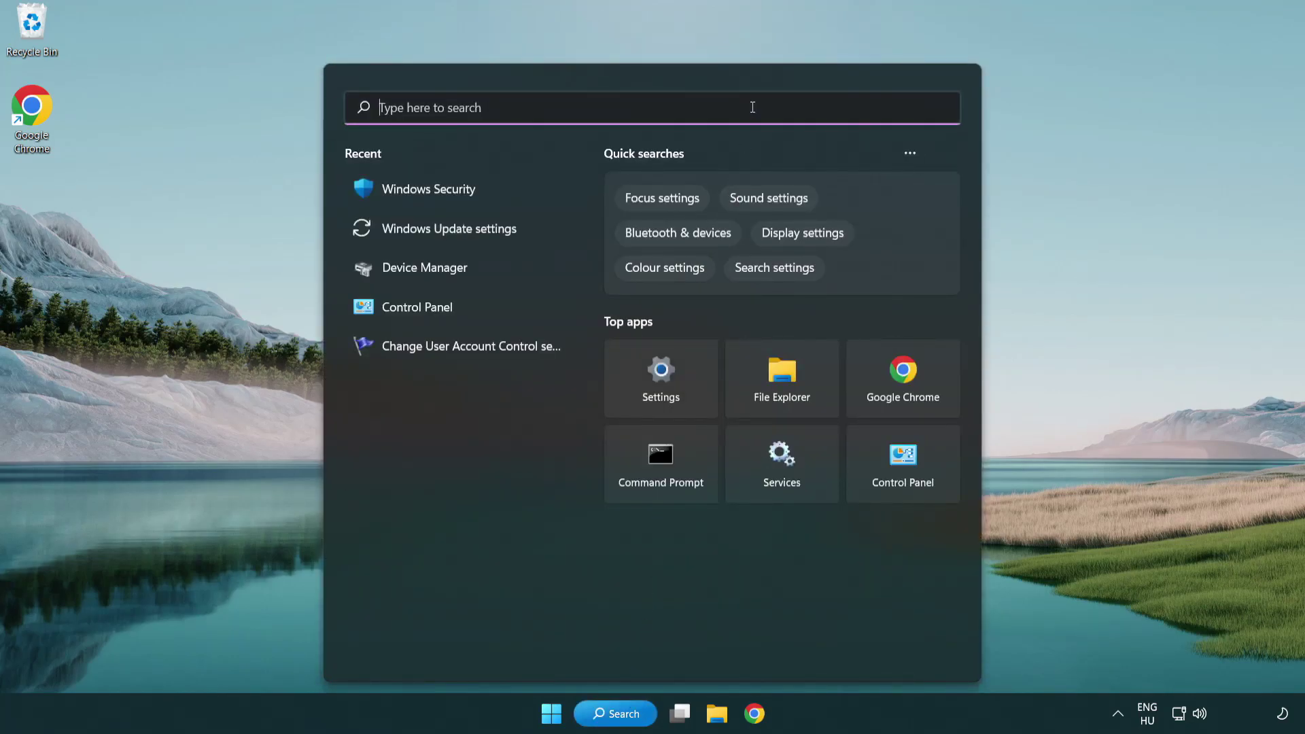
type("device m")
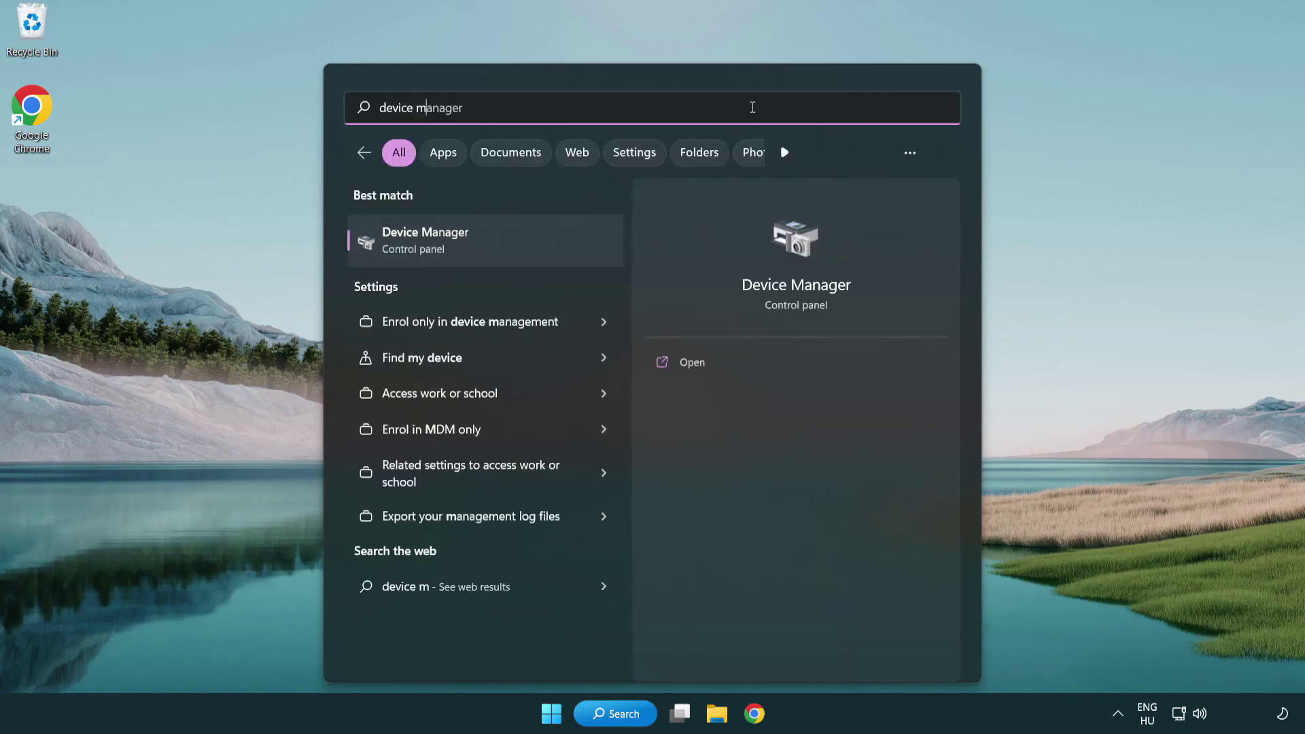
type("anager")
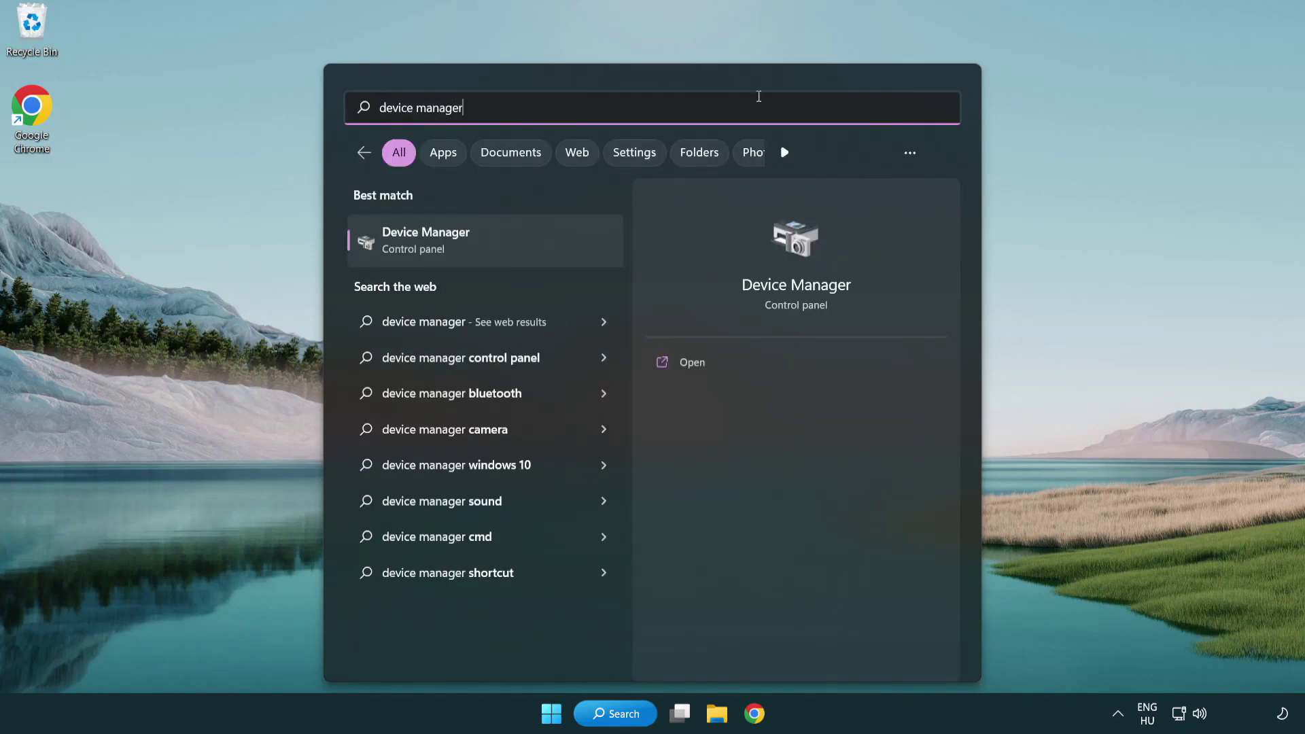
Open Device Manager, expand Display adapters, and start Update driver for VMware SVGA 3D
left_click(522, 247)
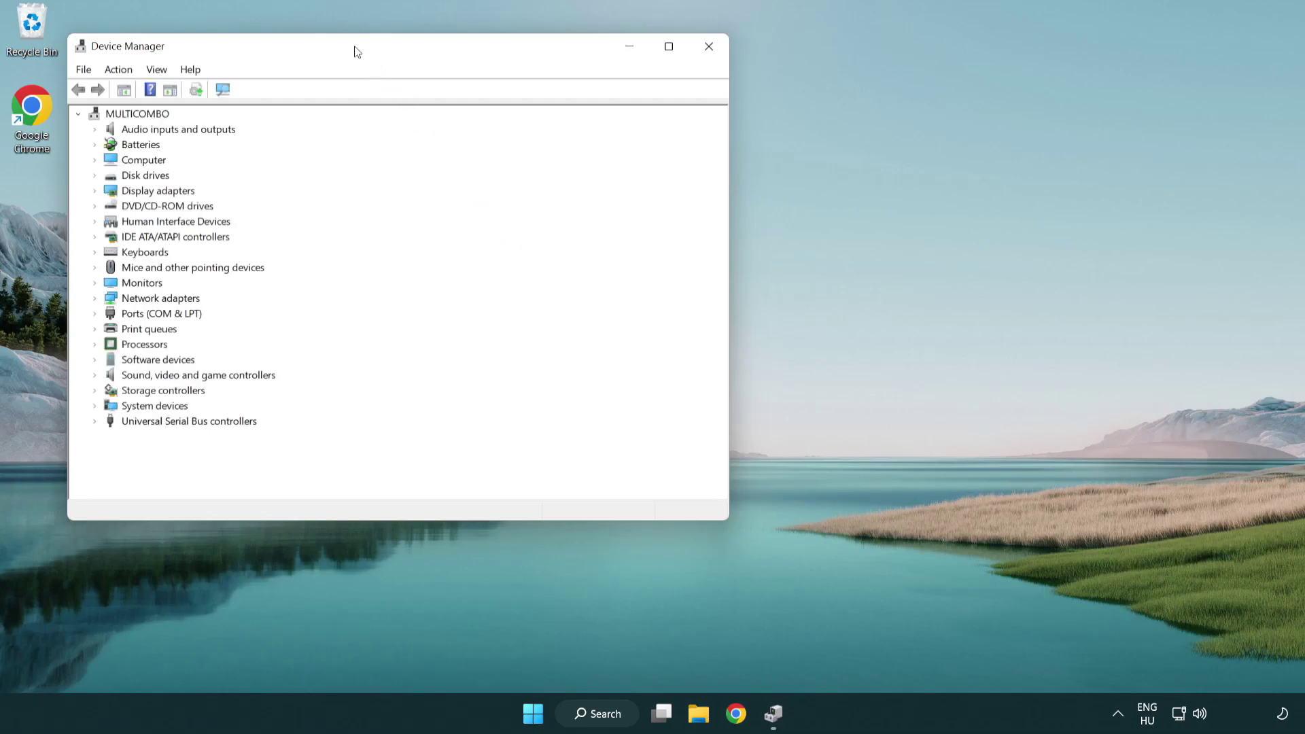
left_click_drag(356, 50, 575, 131)
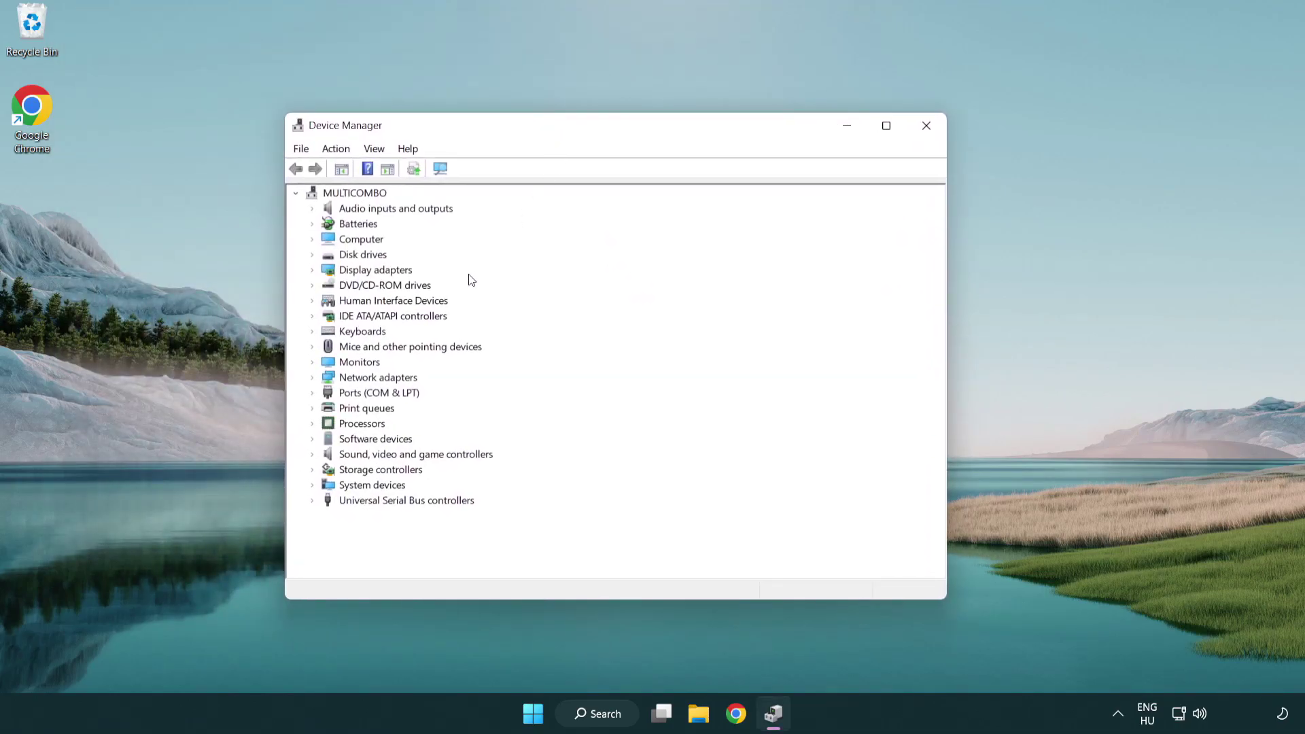
left_click(358, 271)
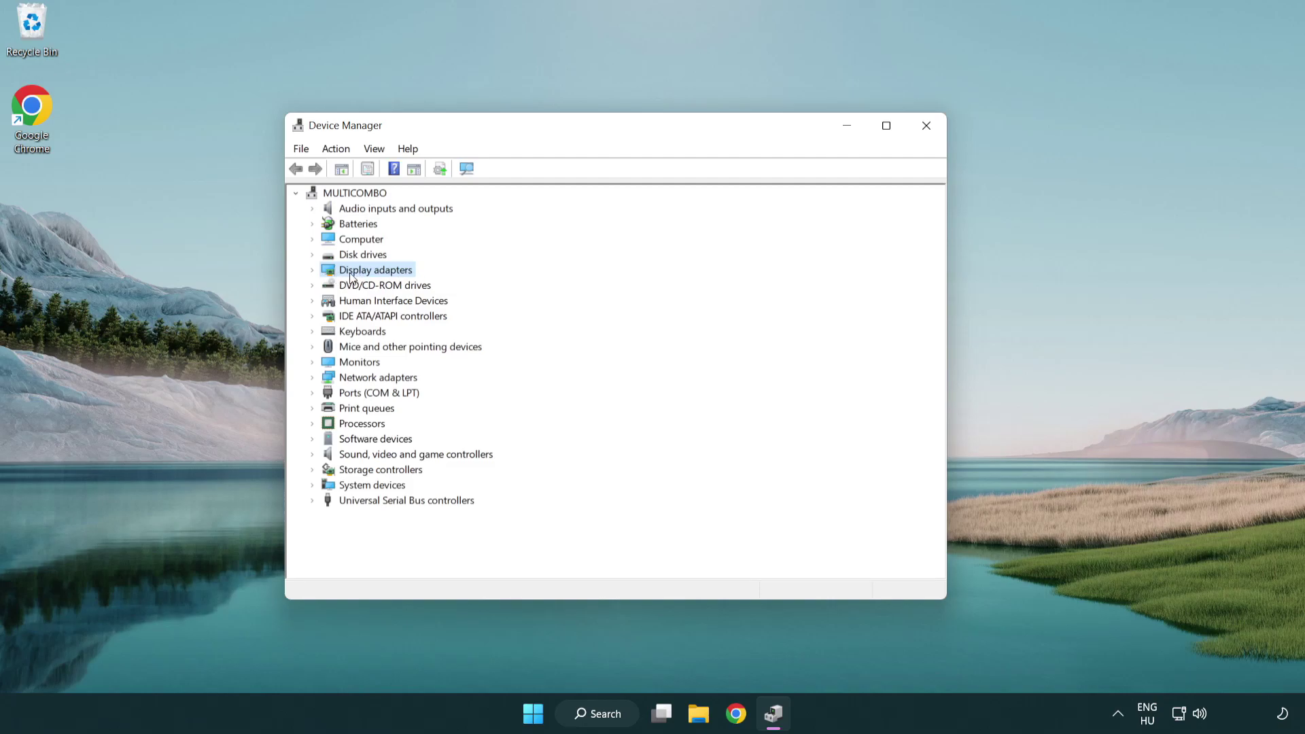
left_click(313, 272)
left_click(363, 286)
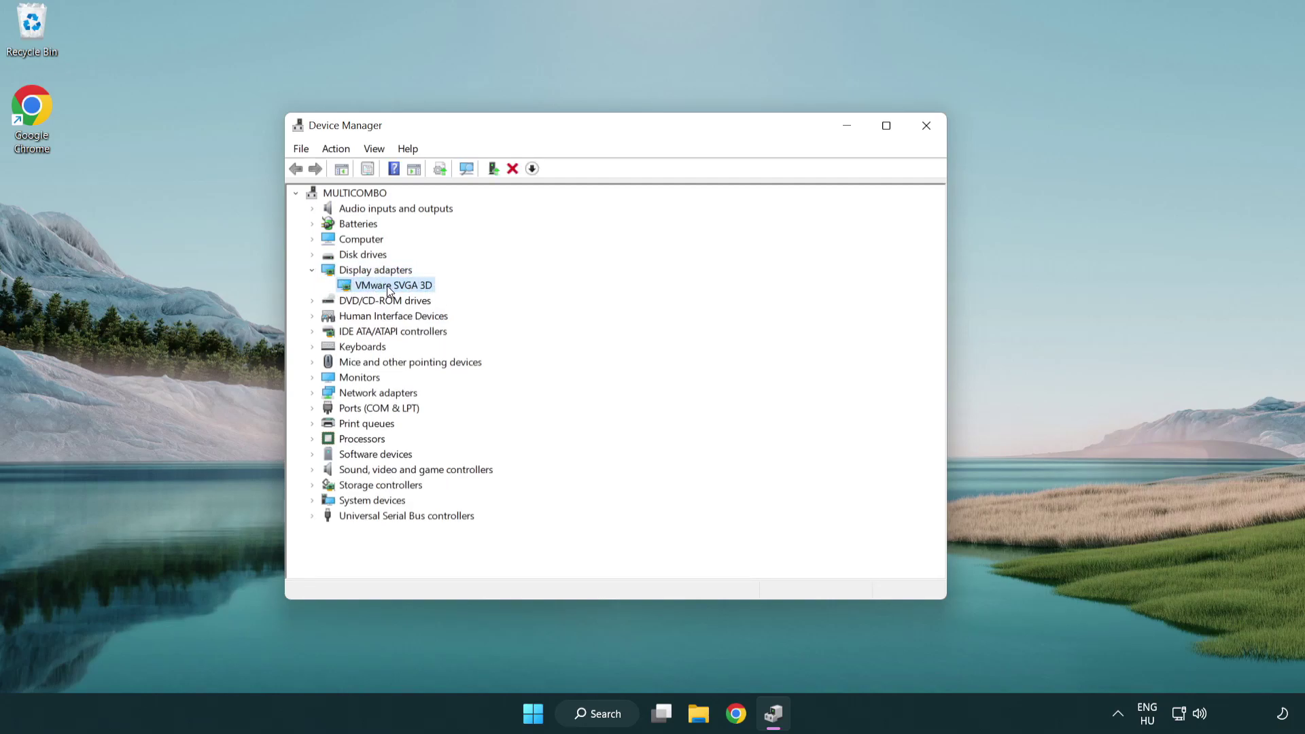
right_click(386, 286)
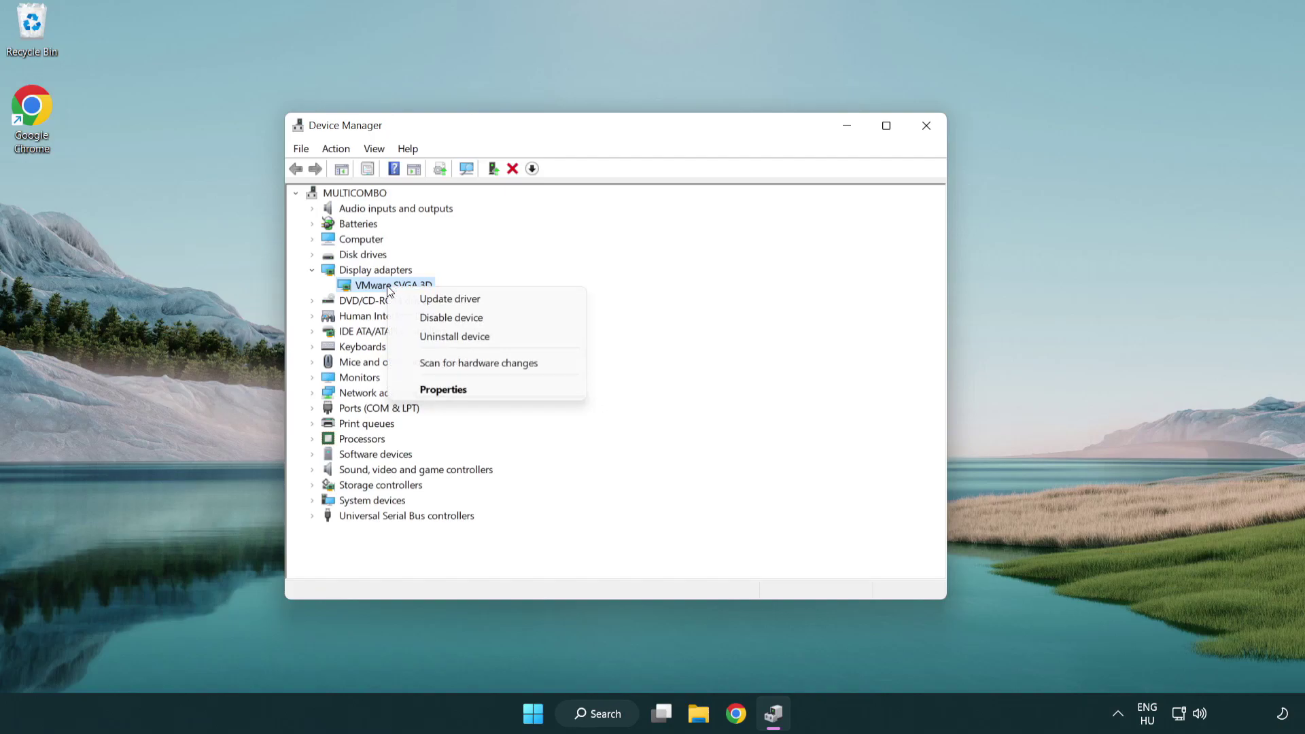
left_click(515, 299)
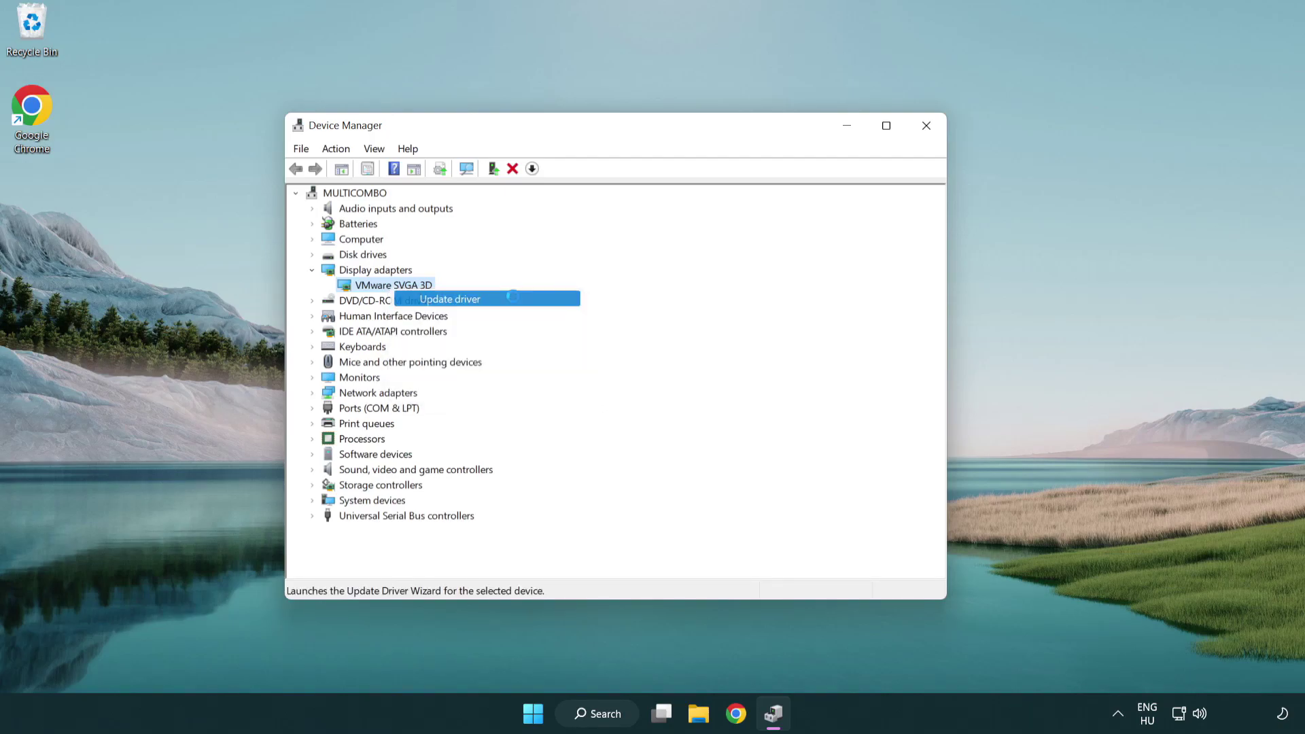
Run the automatic driver search, which finds the VMware SVGA 3D driver already current, then close the wizard
left_click_drag(537, 202, 563, 193)
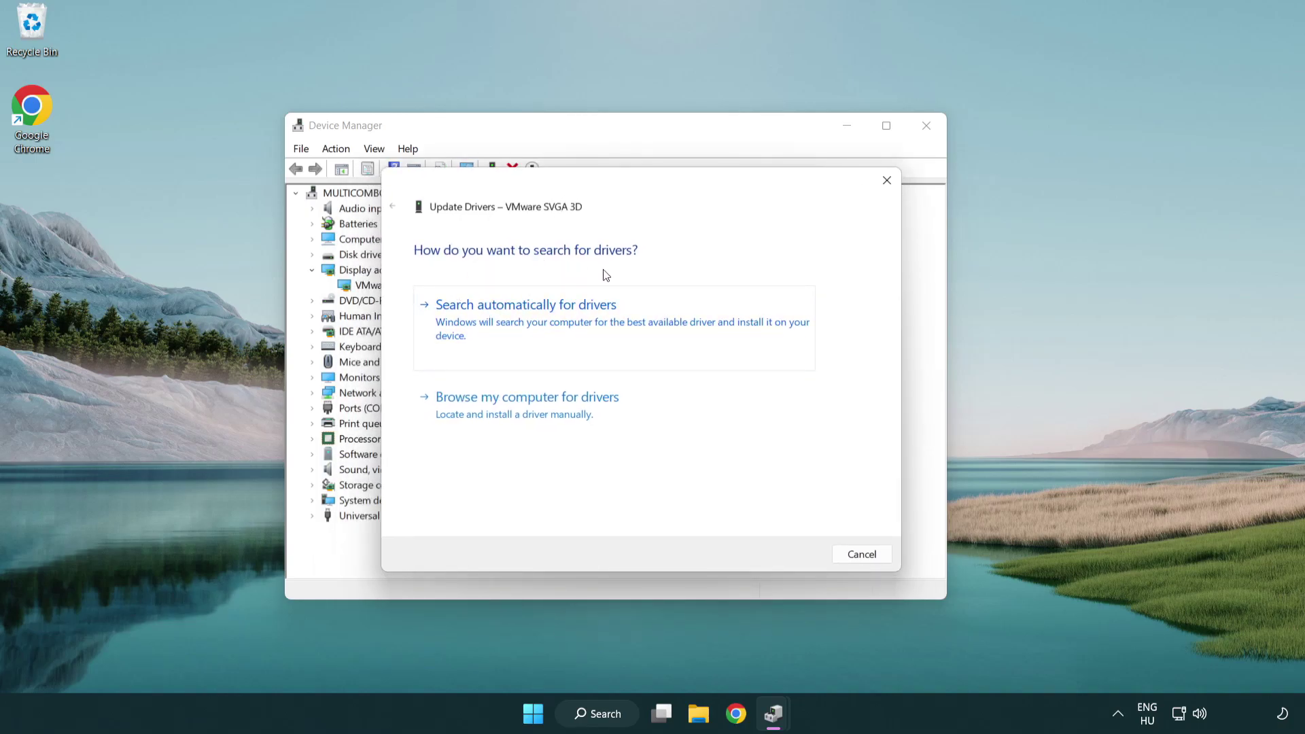
left_click(573, 318)
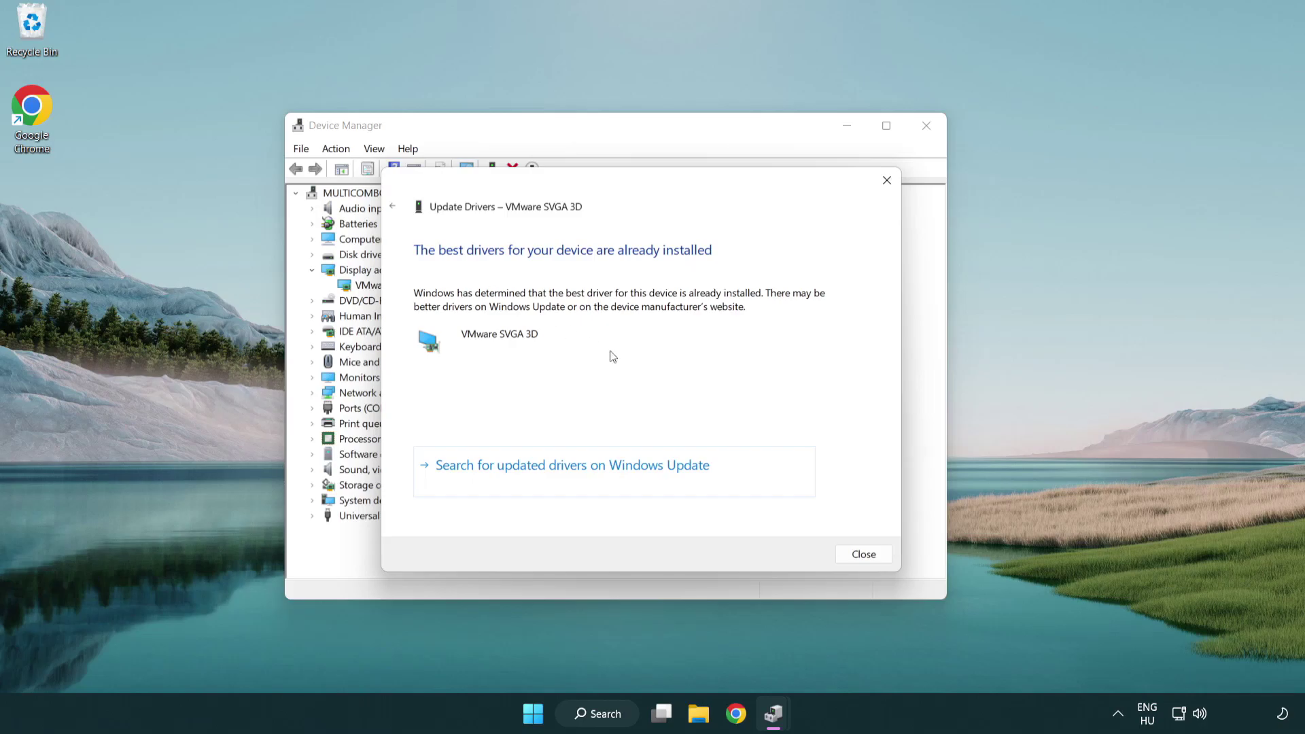
left_click(863, 555)
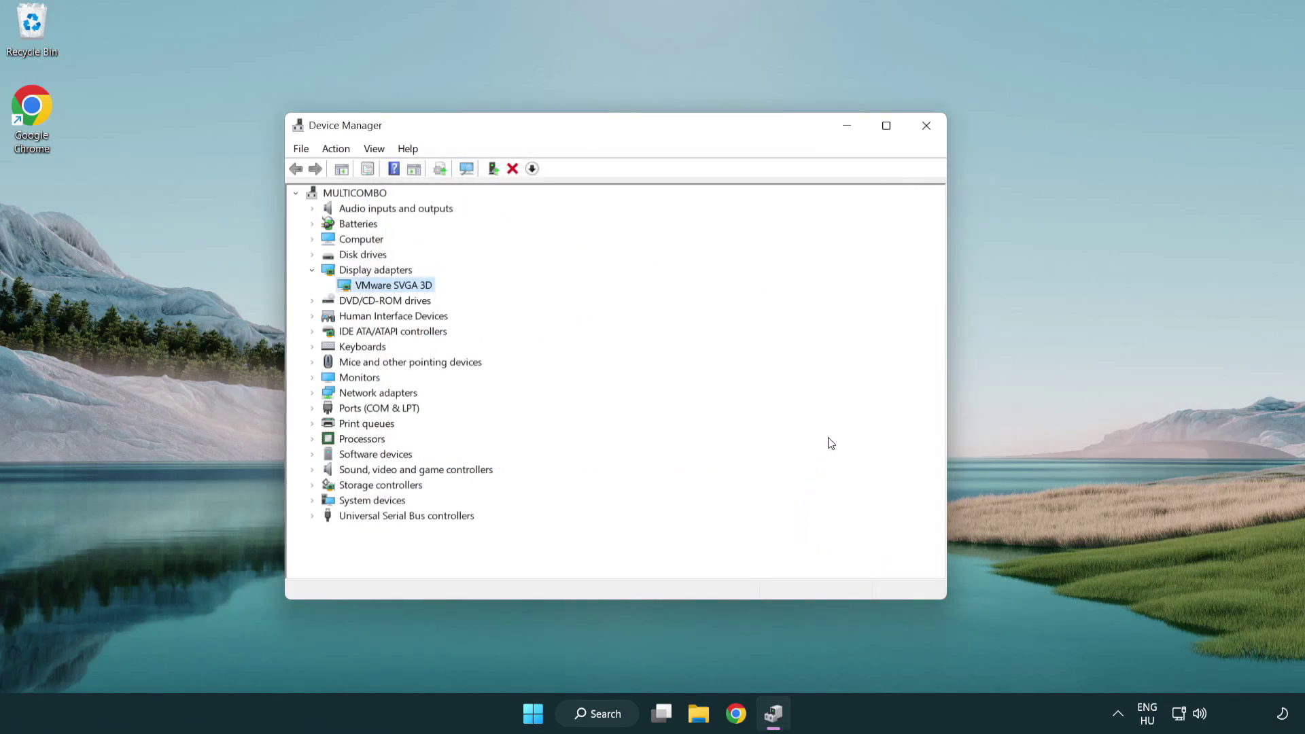
Close Device Manager, check for updates in Windows Update settings, and close Settings once up to date
left_click(928, 126)
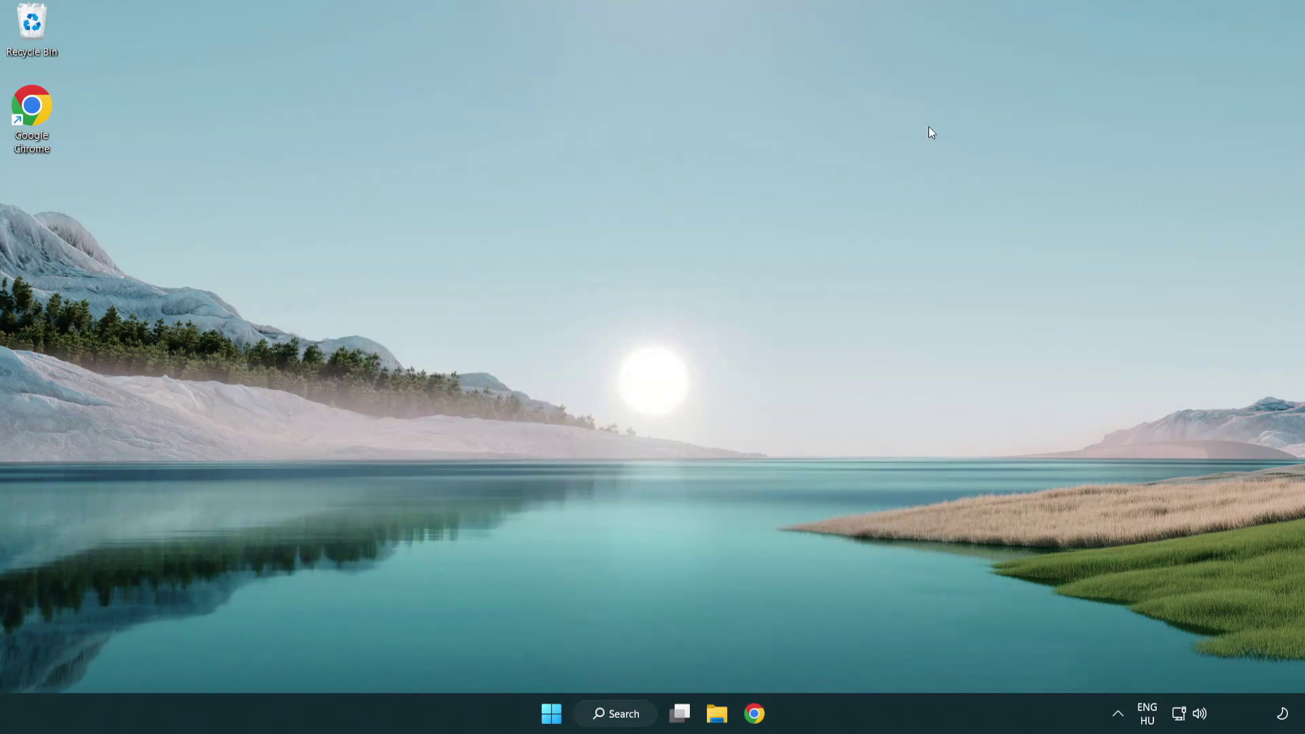
left_click(626, 710)
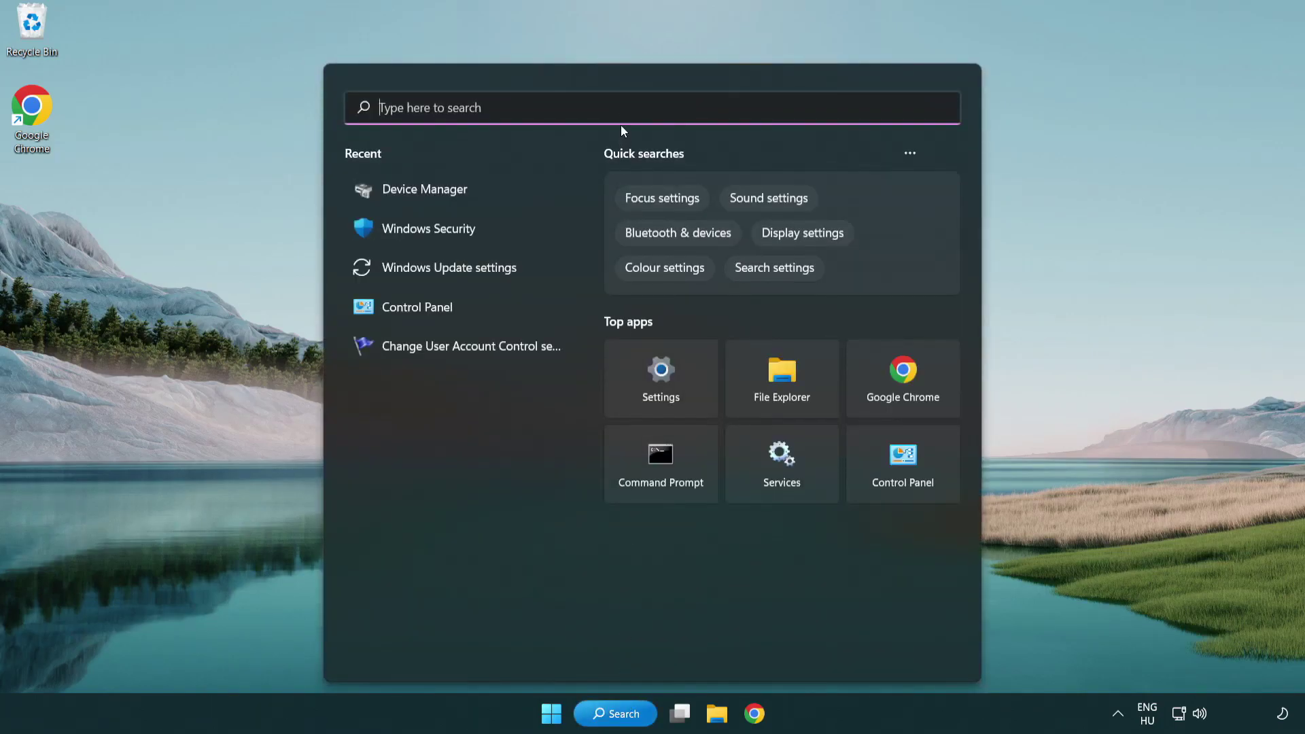
type("update")
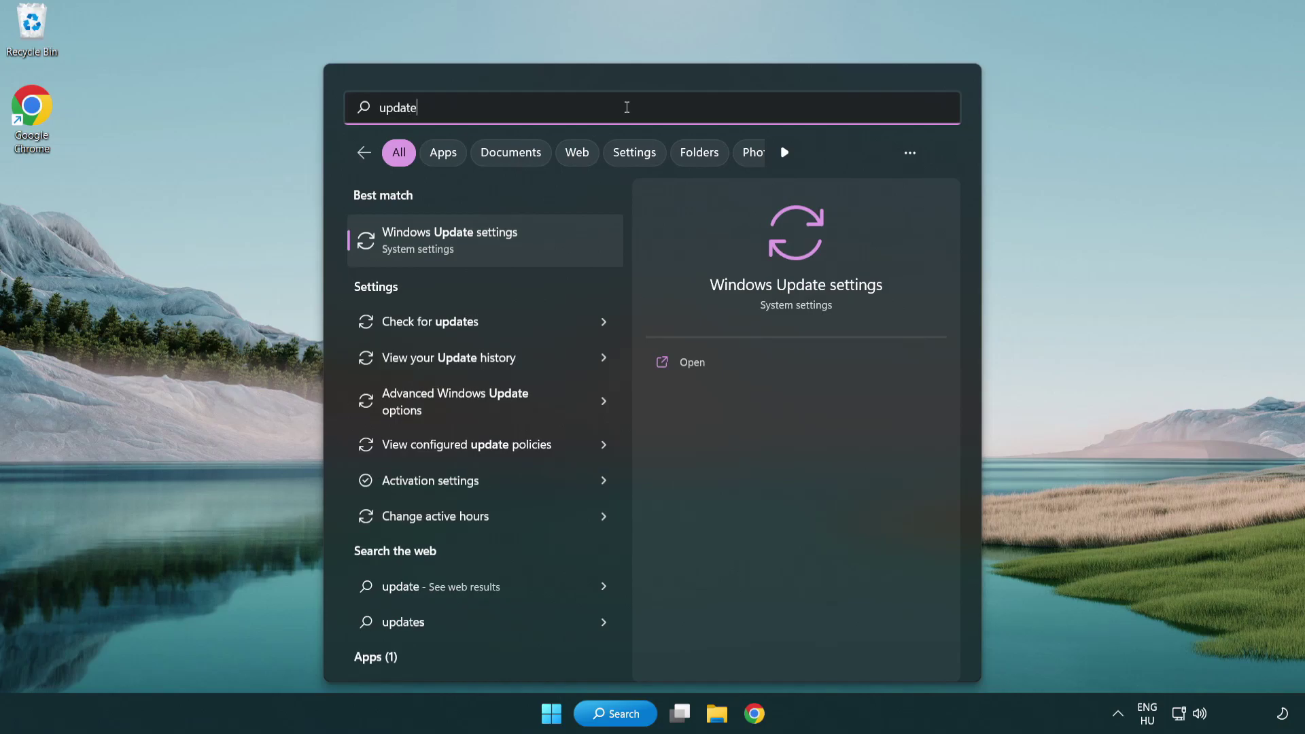
left_click(511, 251)
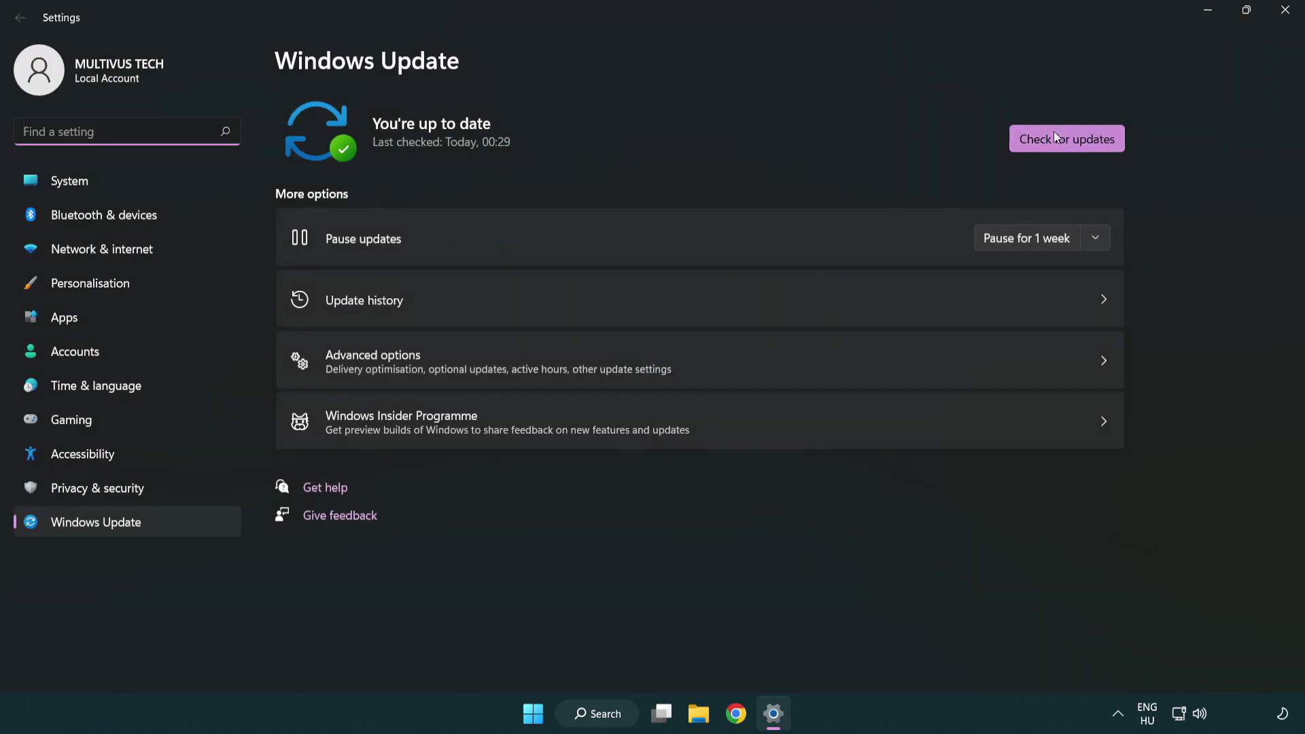
left_click(1089, 148)
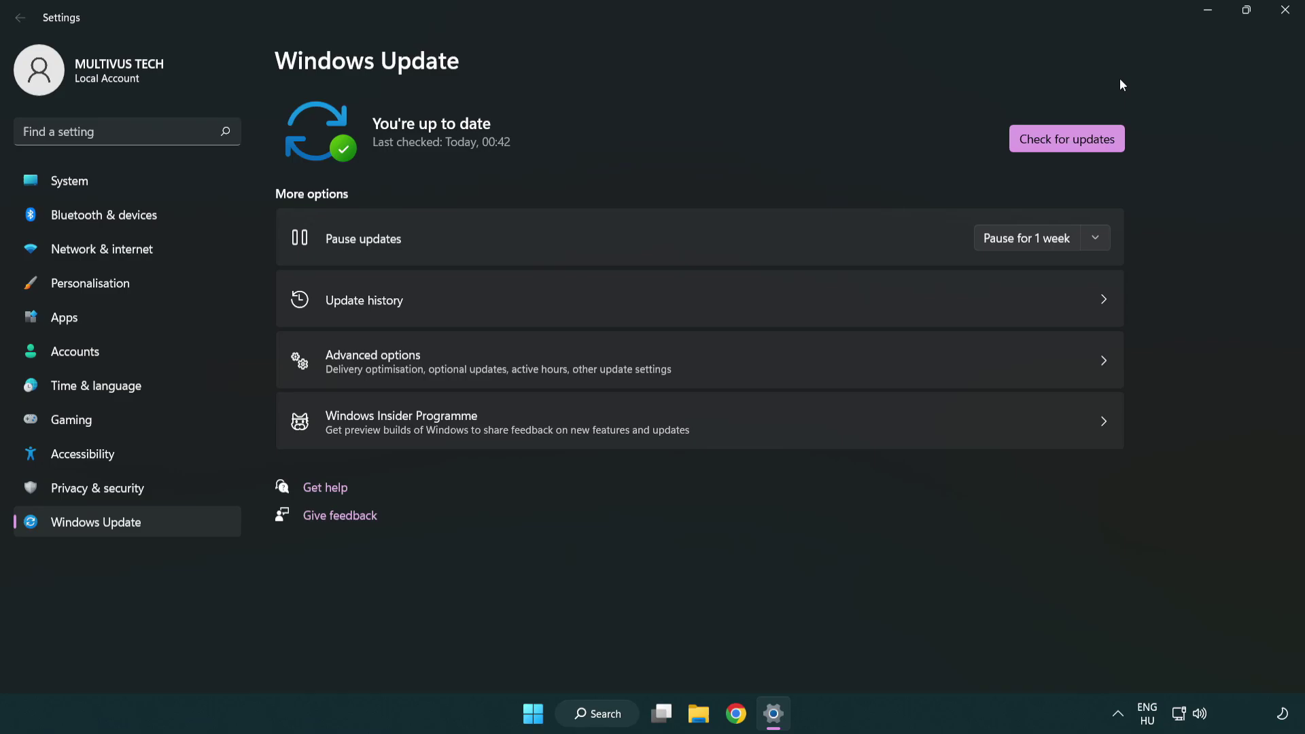
left_click(1281, 21)
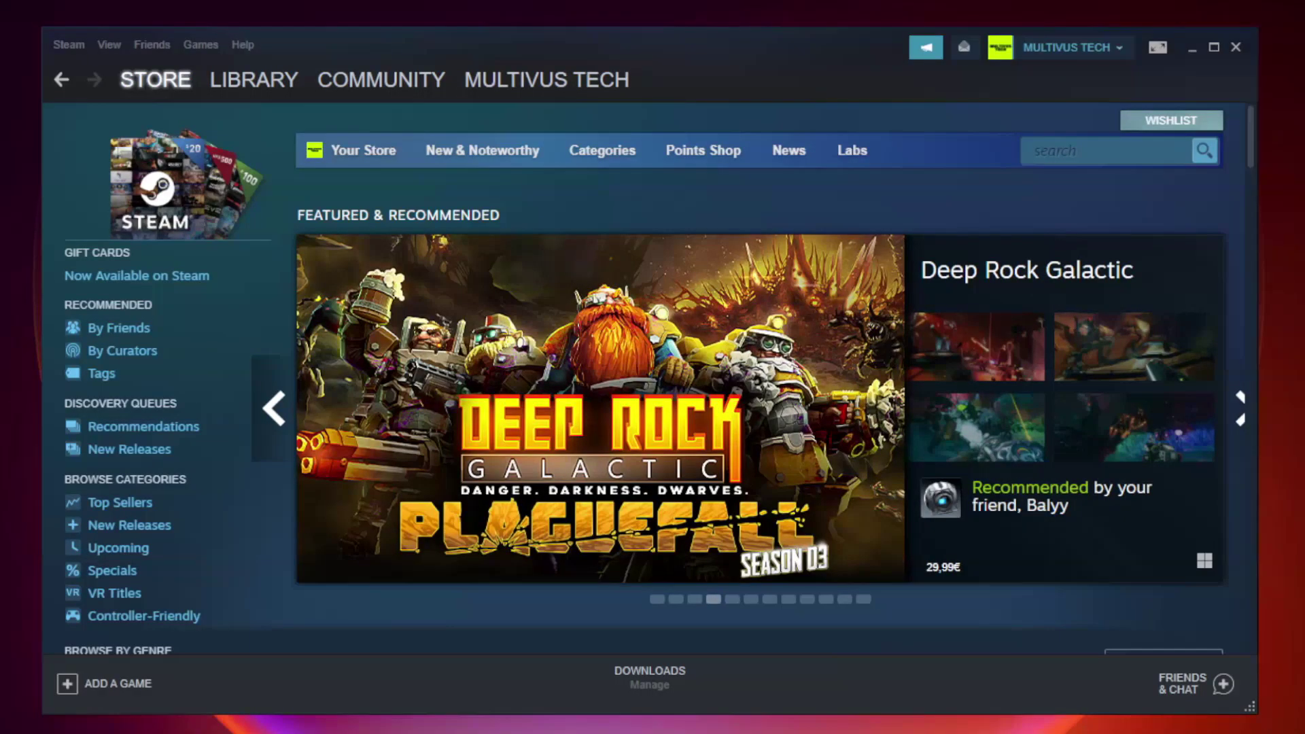
Open the Properties of YOUR NOT WORKING GAME (Unturned) from the Steam library
mouse_move(278, 95)
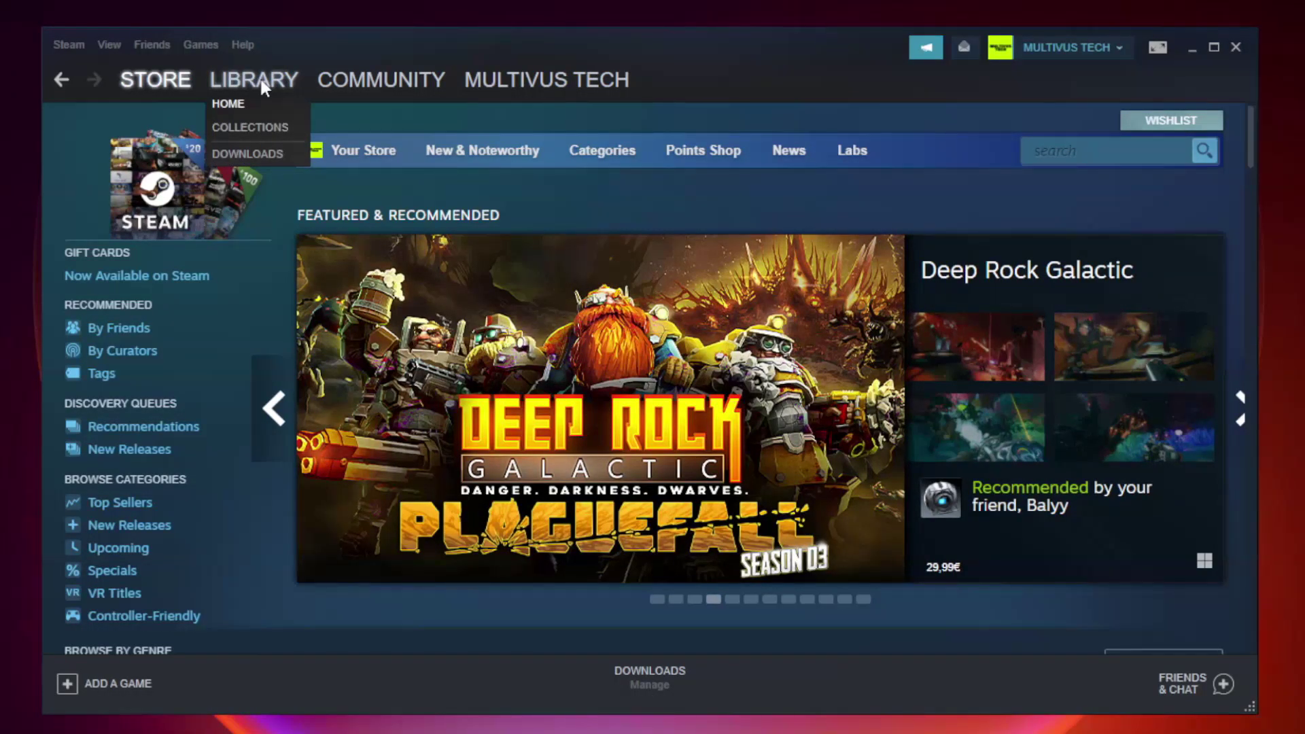
left_click(265, 87)
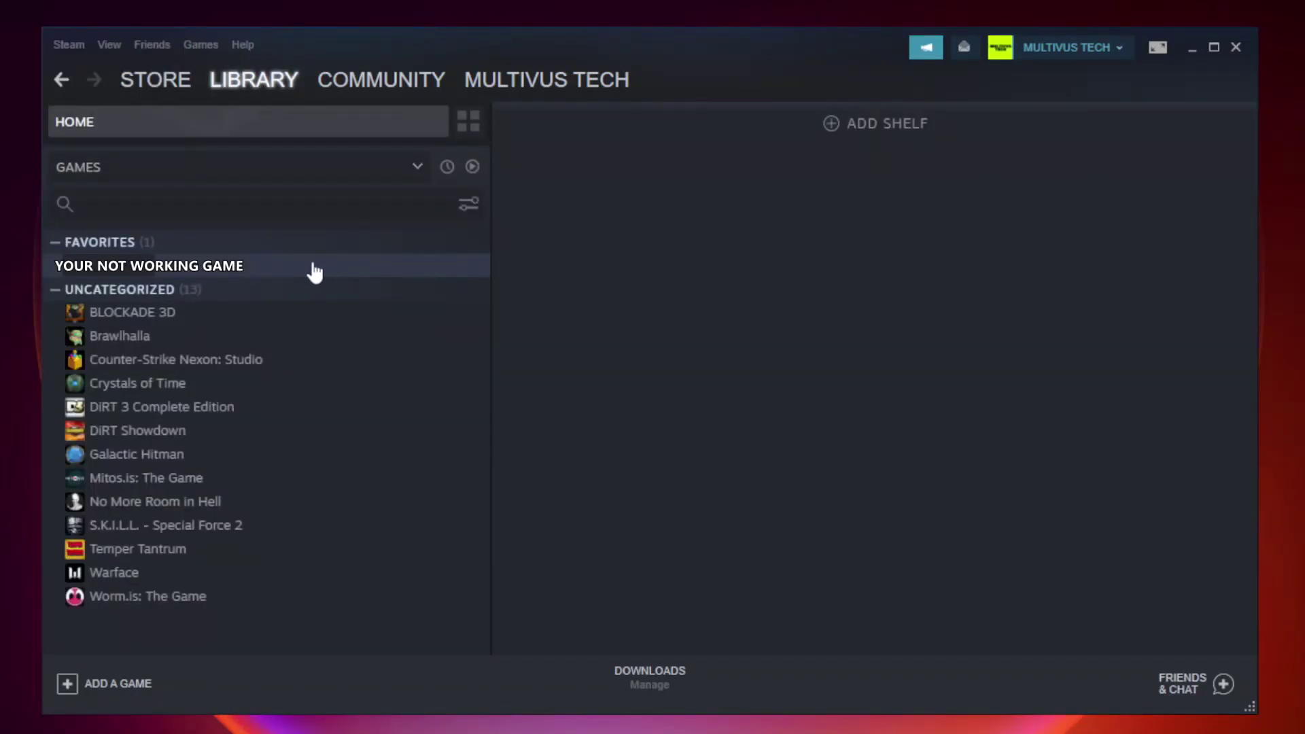
left_click(281, 266)
right_click(281, 270)
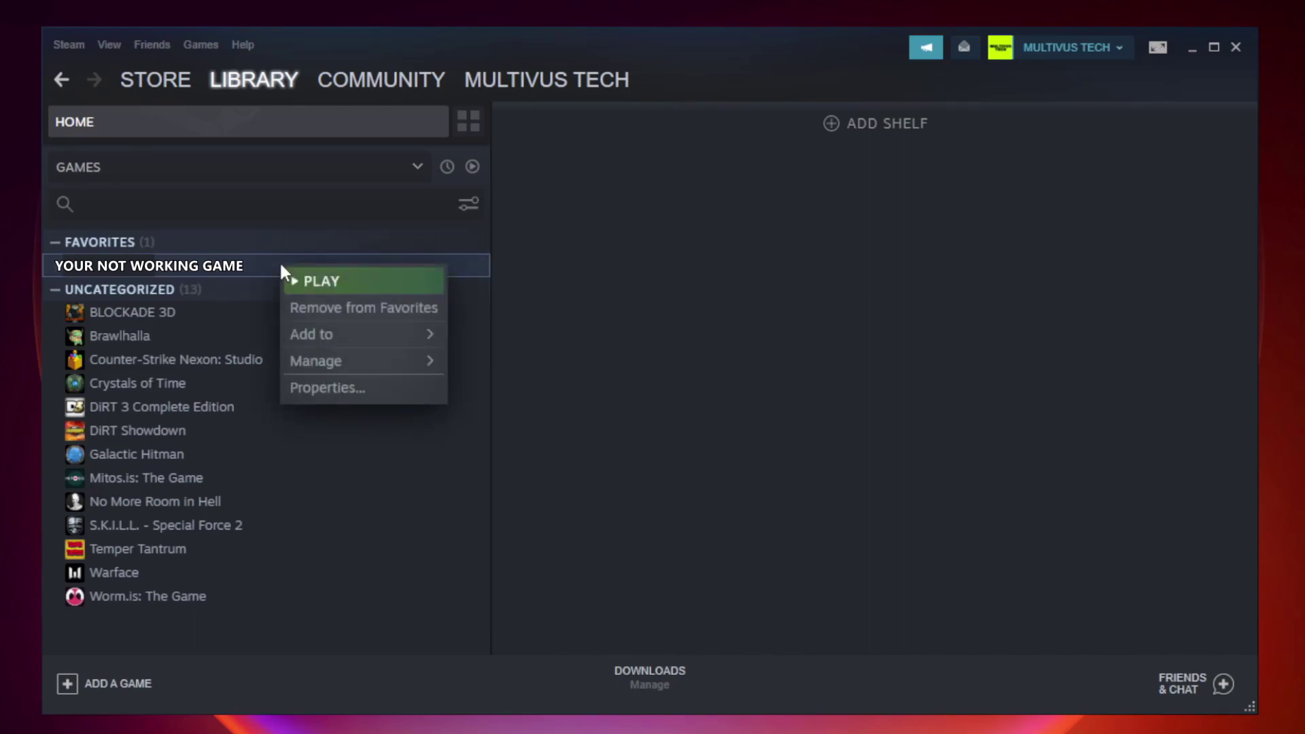
left_click(360, 385)
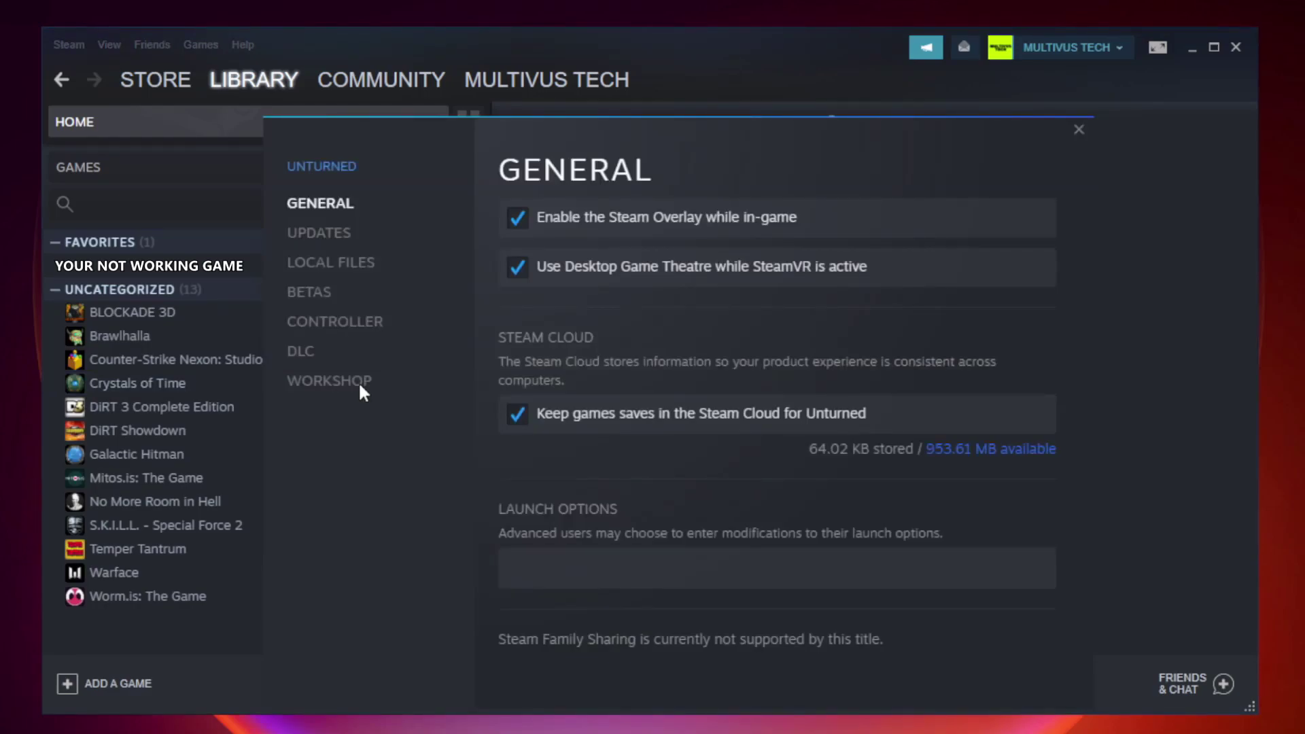
Verify Unturned's game file integrity under Local Files, validating all 9192 files
left_click(347, 271)
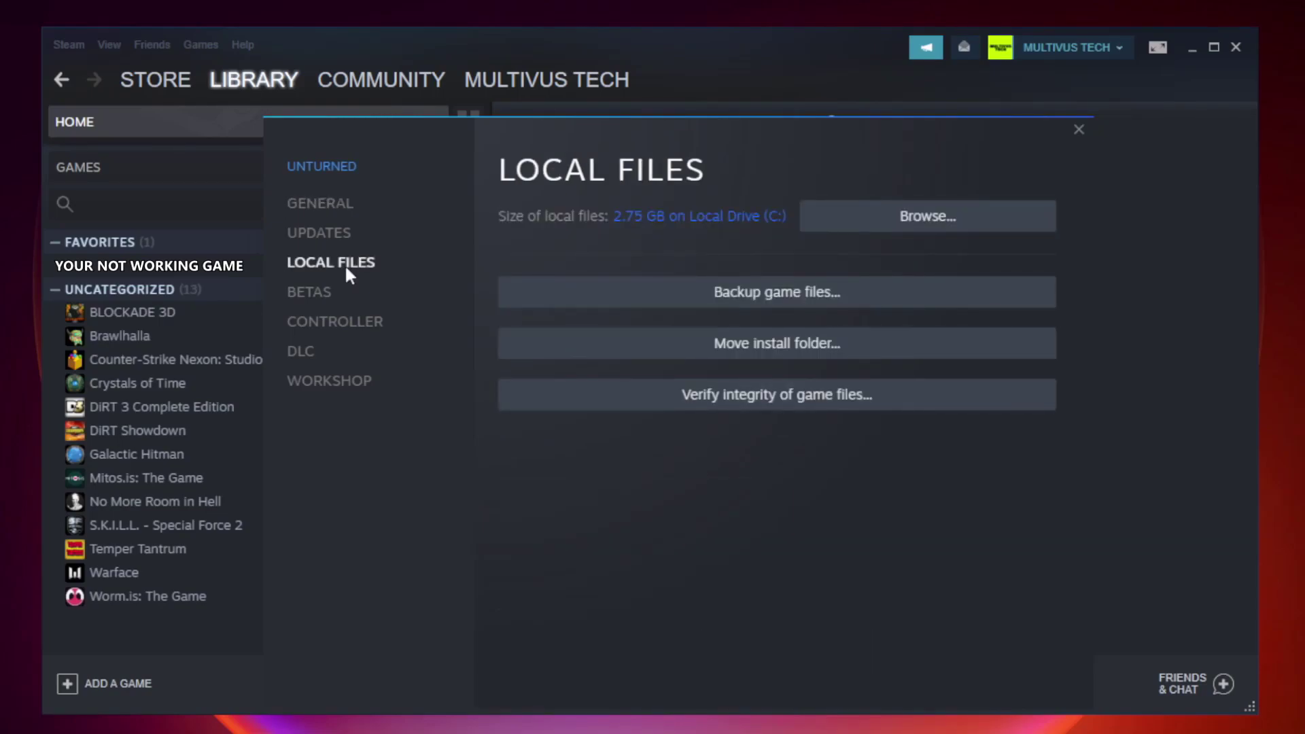
left_click(790, 405)
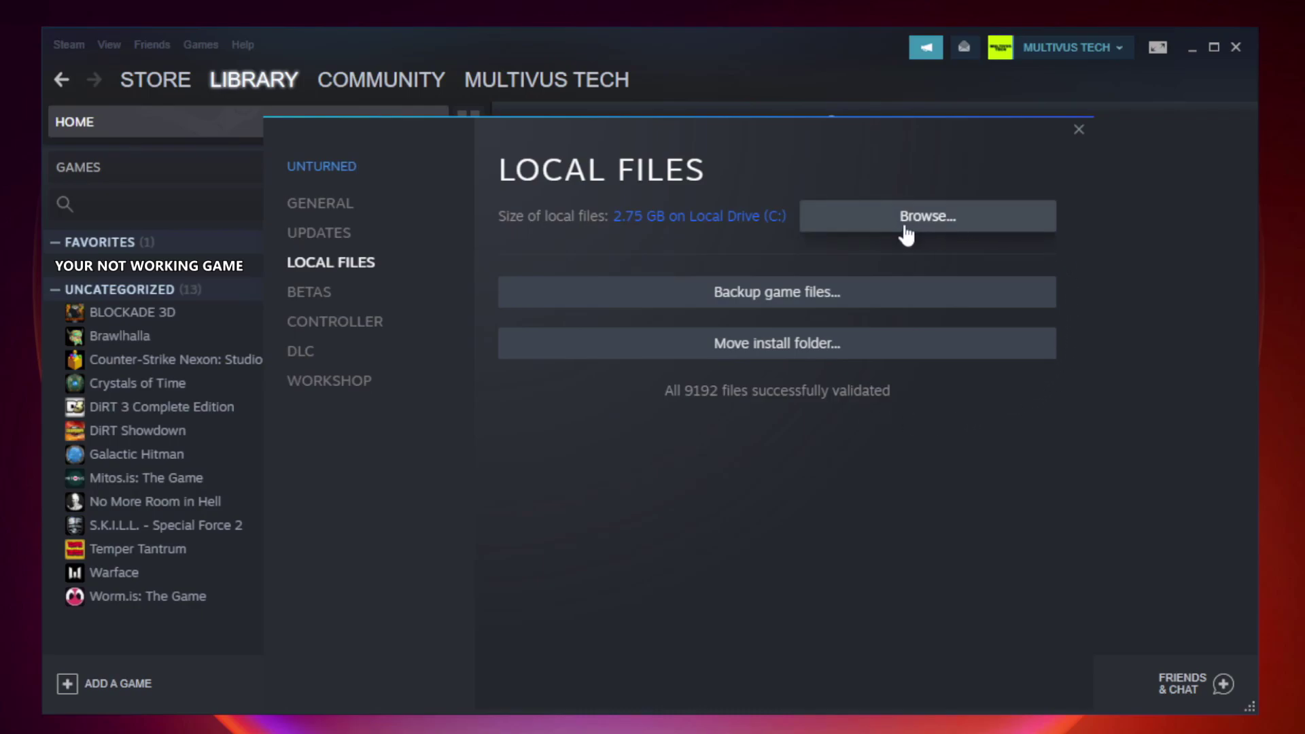
Browse to the game's install folder and open the YOUR NOT WORKING GAME shortcut's Properties
left_click(933, 235)
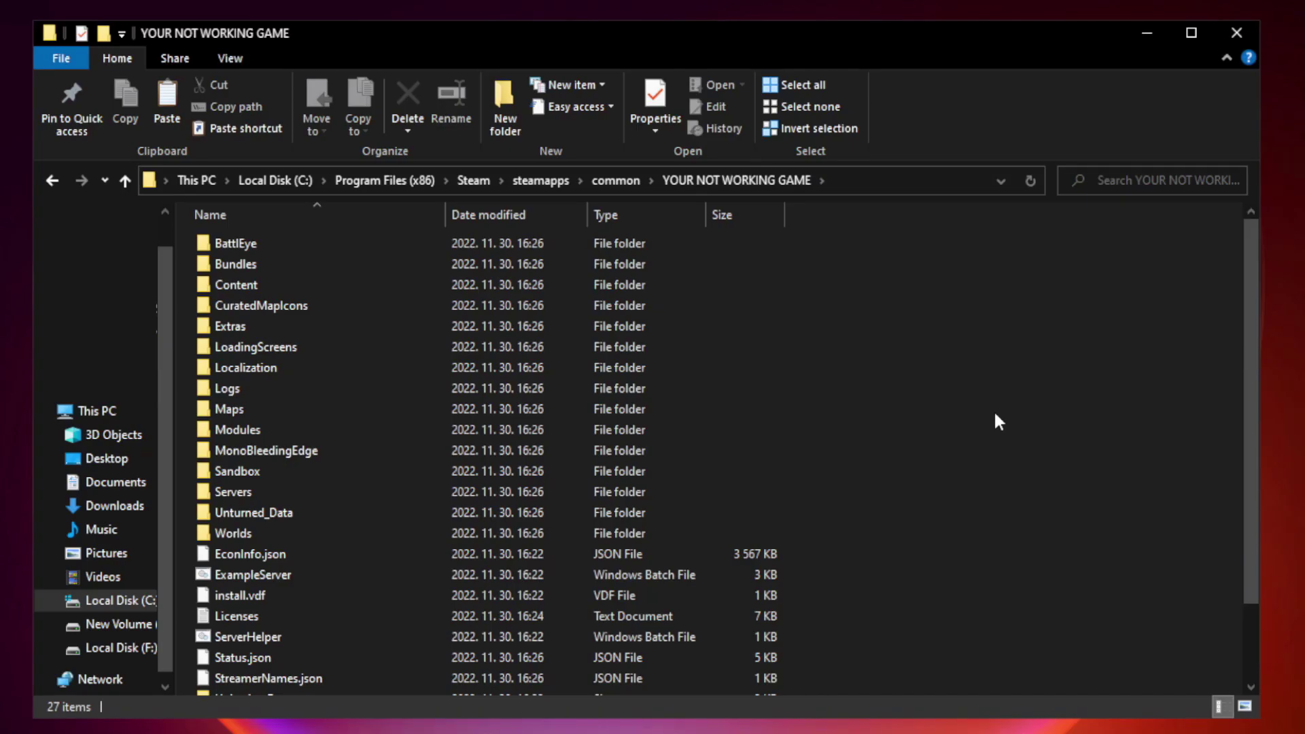
left_click_drag(1252, 357, 1253, 468)
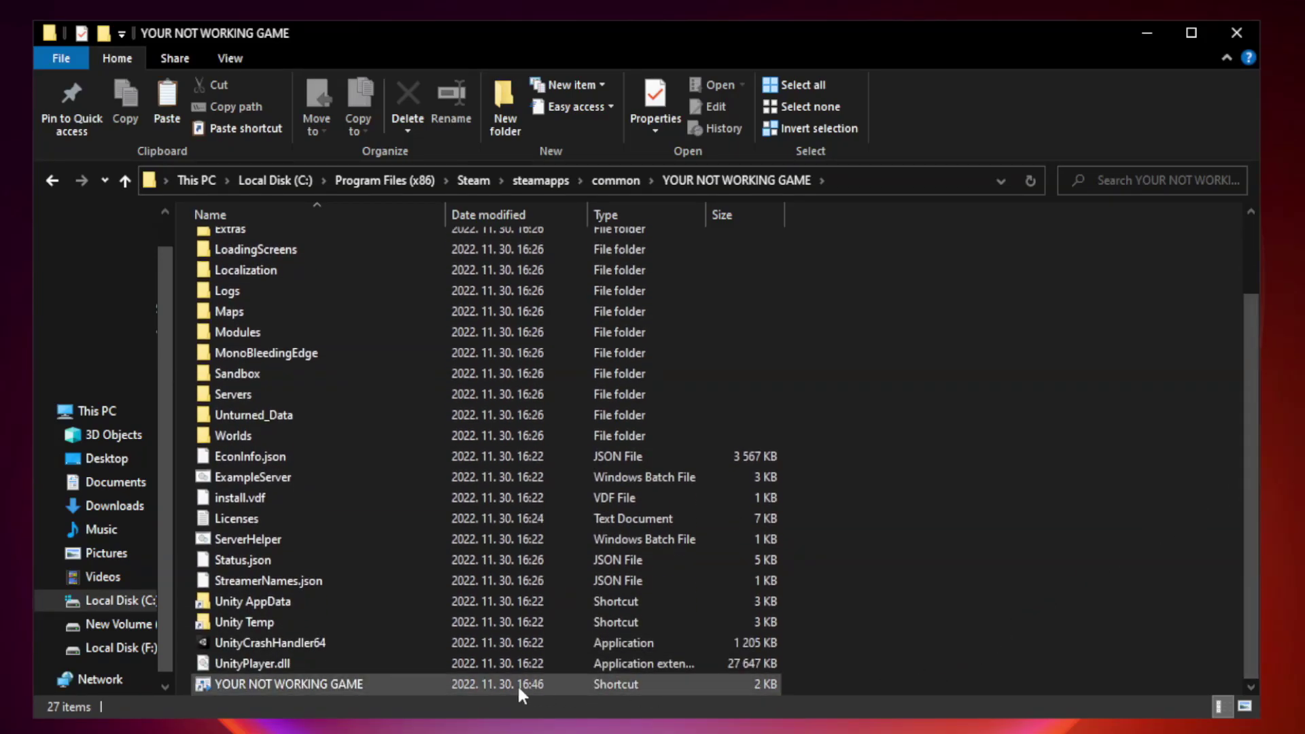
left_click(450, 685)
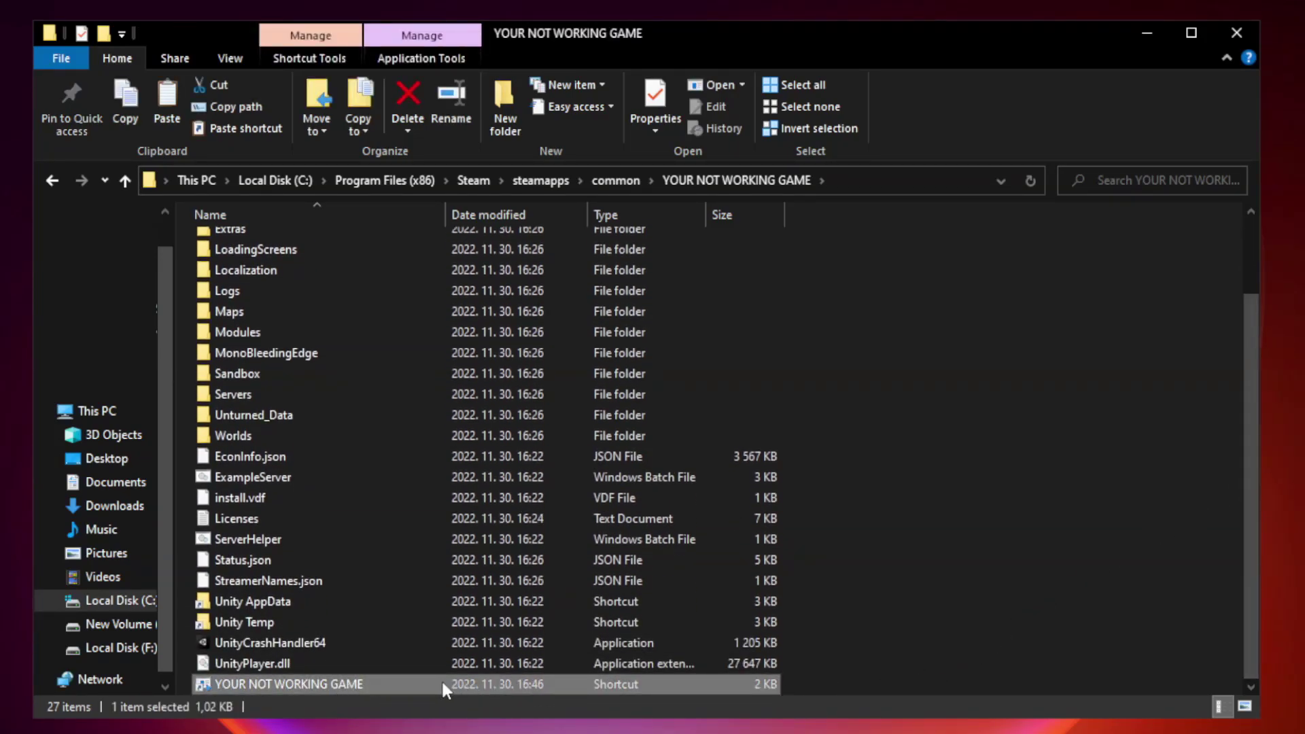
right_click(443, 685)
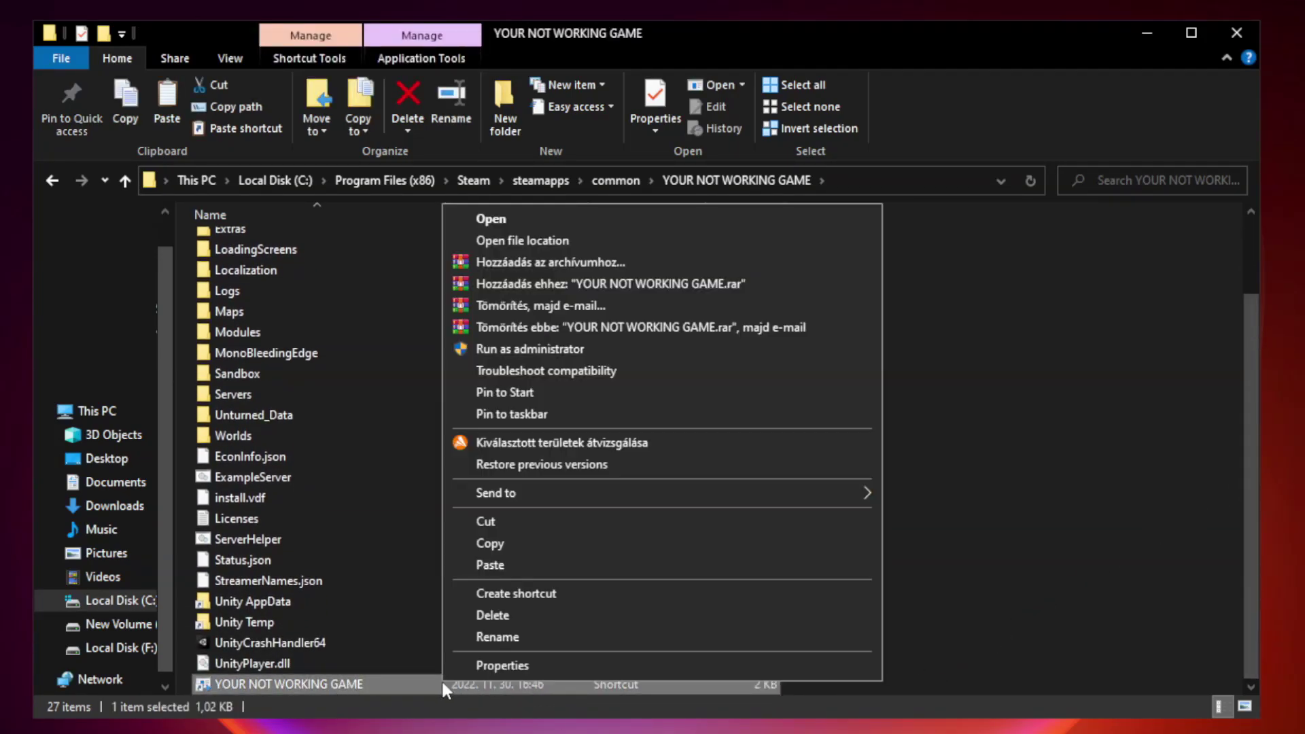
left_click(657, 668)
Set the shortcut to Windows 8 compatibility mode with fullscreen optimizations disabled, and apply
left_click_drag(649, 360, 648, 148)
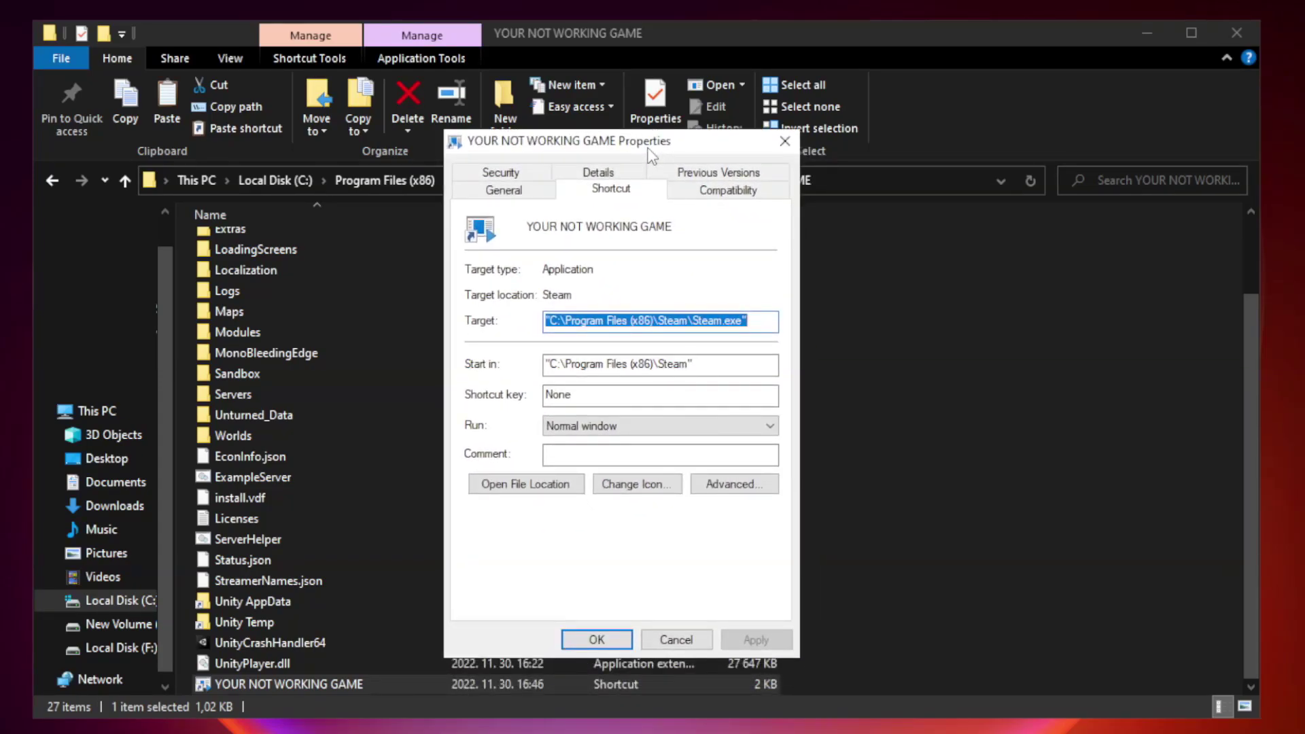
left_click(724, 196)
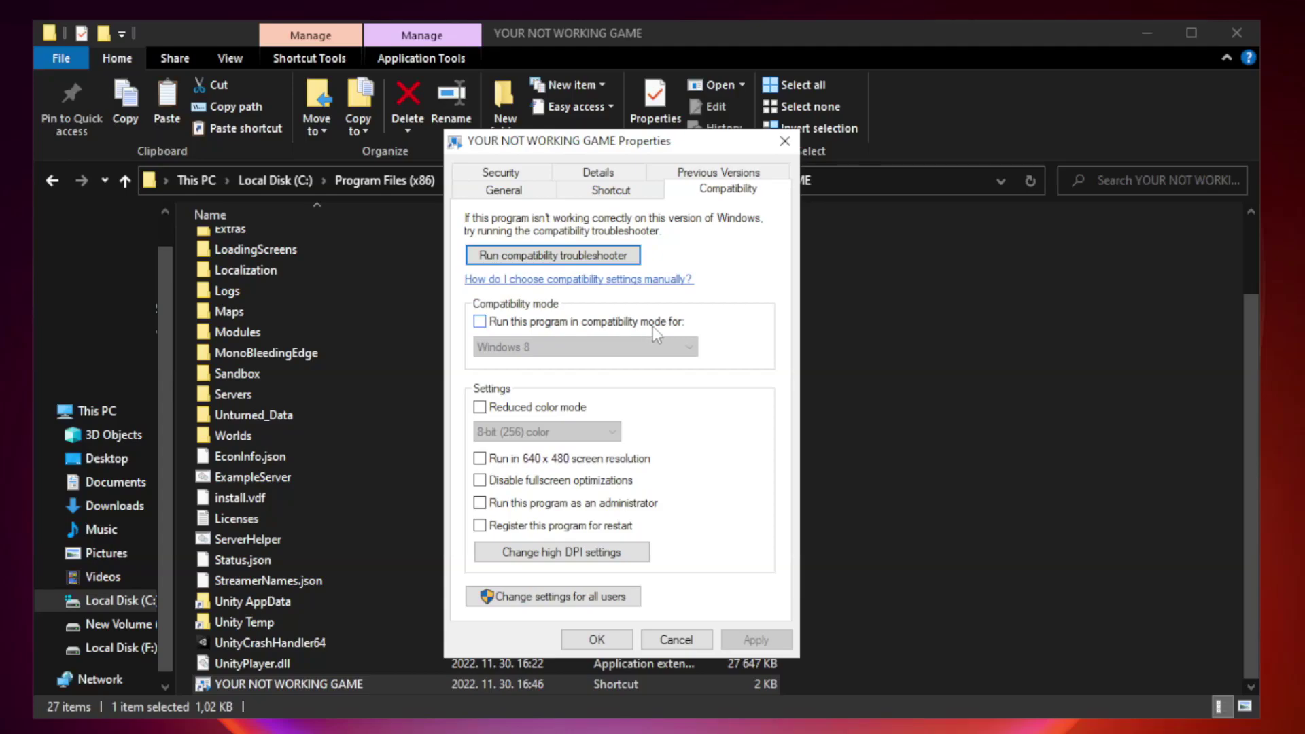
left_click(518, 323)
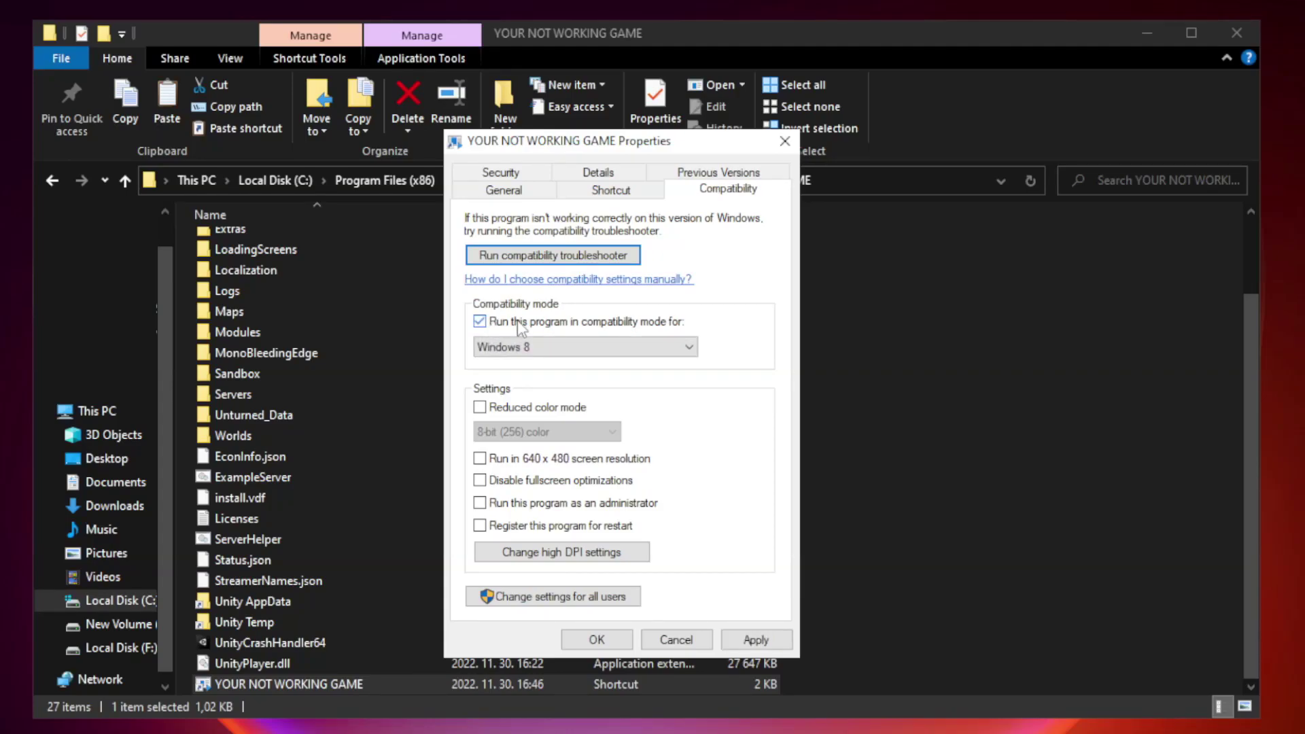
left_click(557, 343)
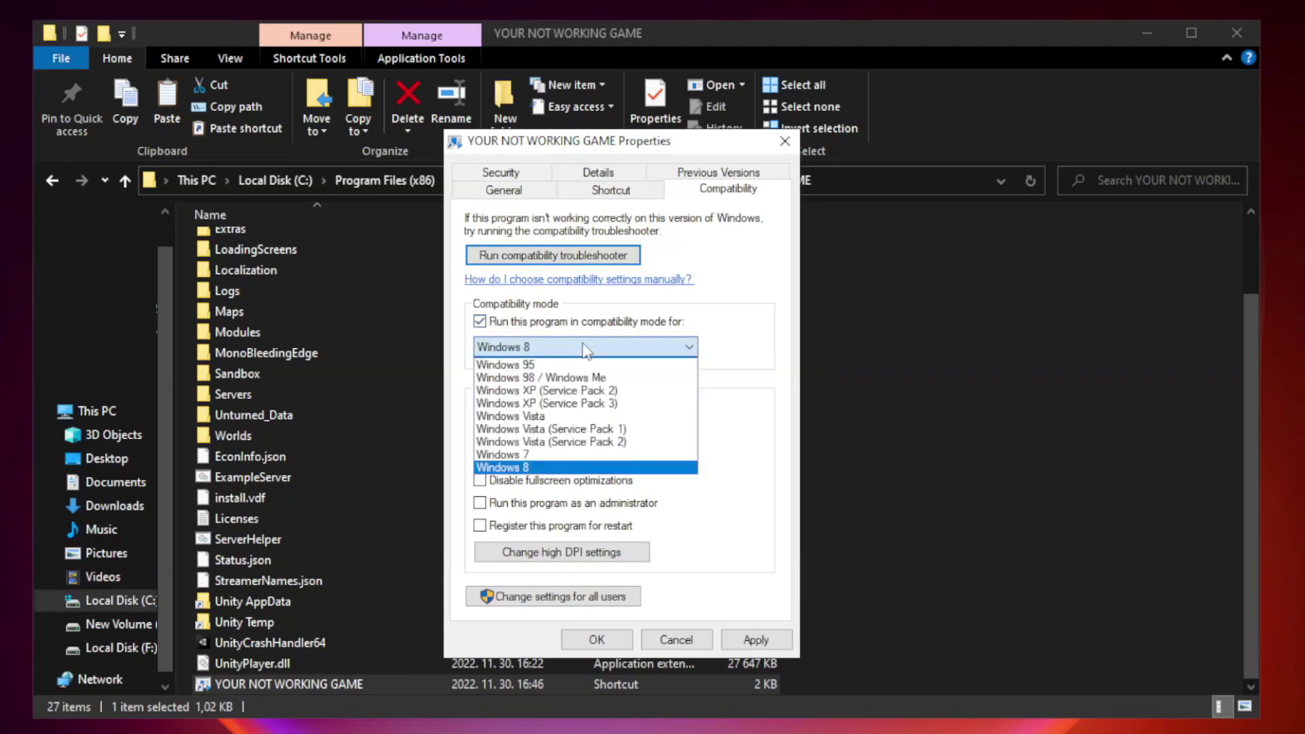
left_click(552, 468)
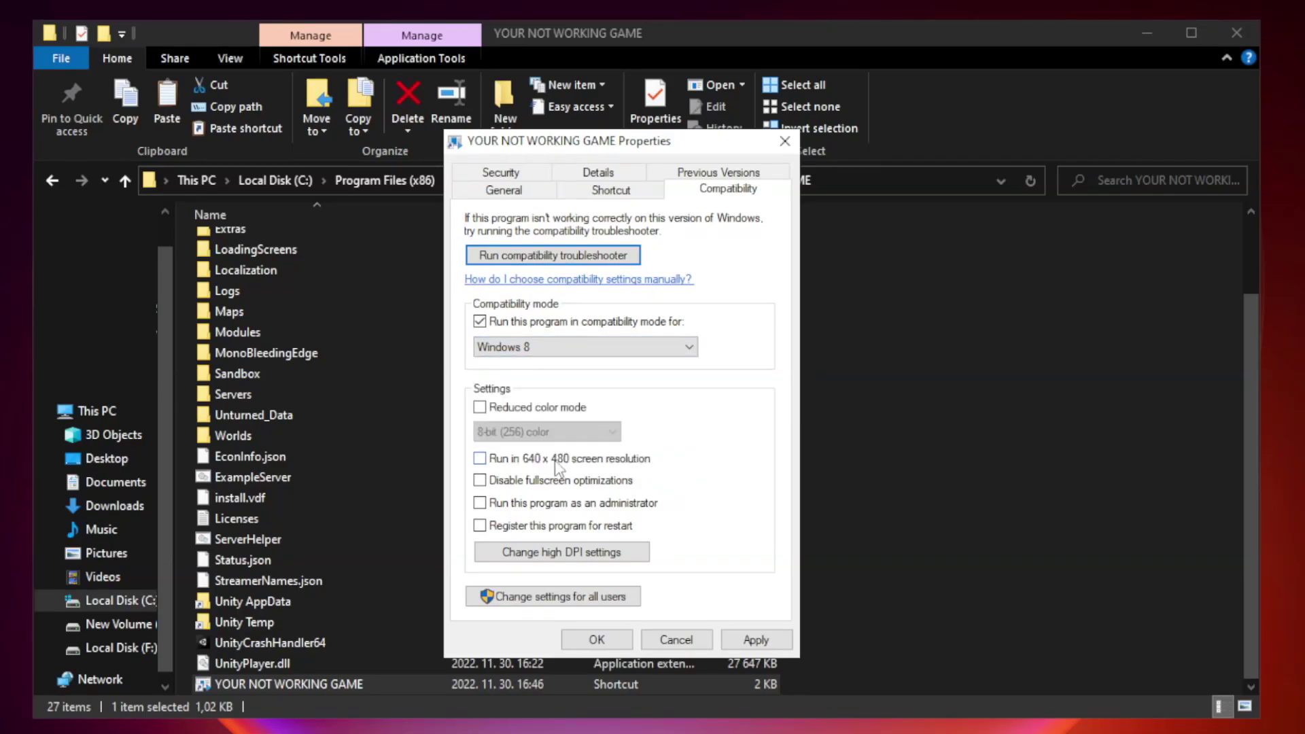
left_click(511, 486)
left_click(748, 643)
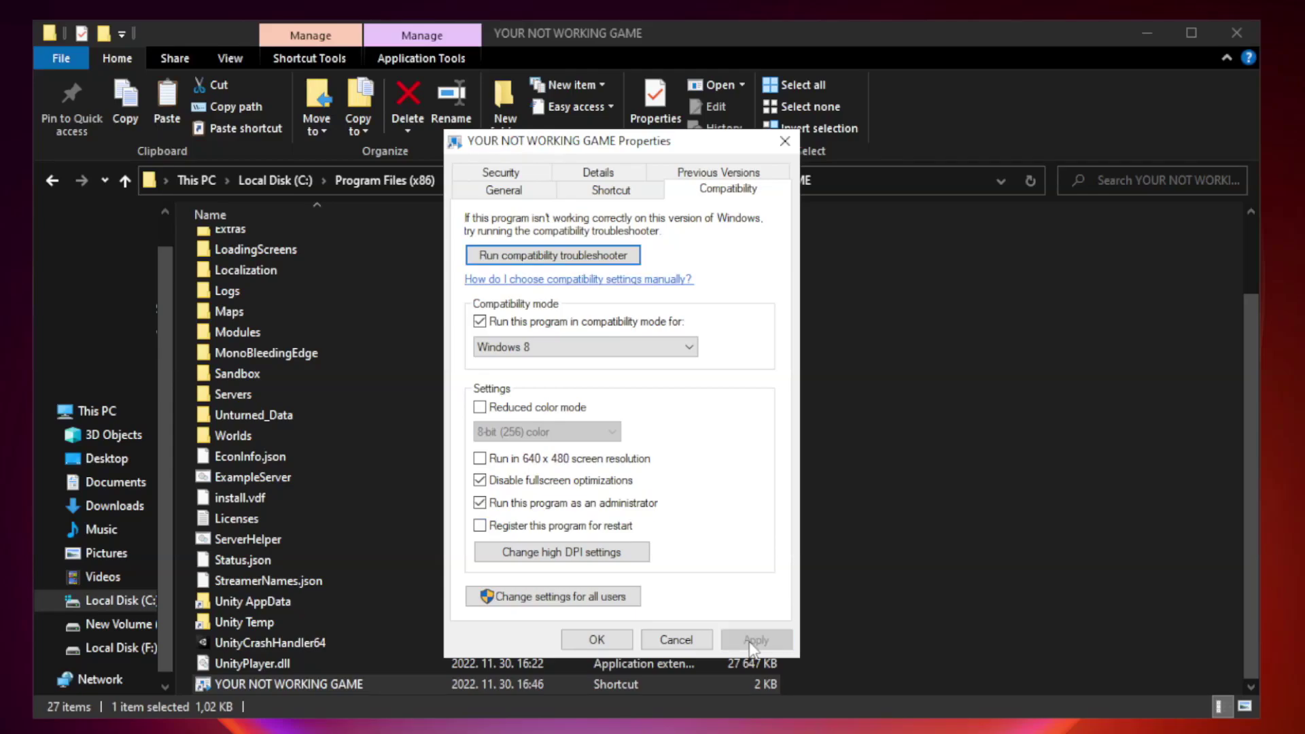
left_click(596, 640)
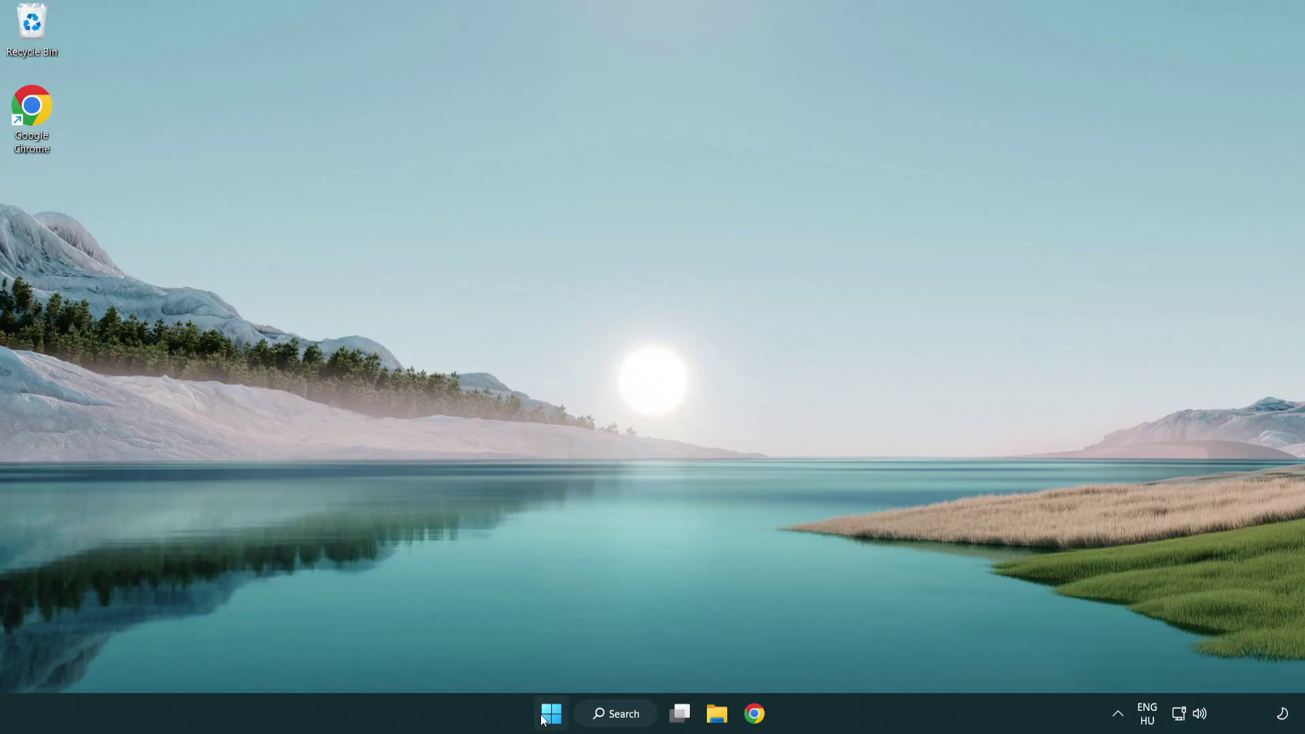
Launch Task Manager from the Start button's quick-link menu
right_click(552, 717)
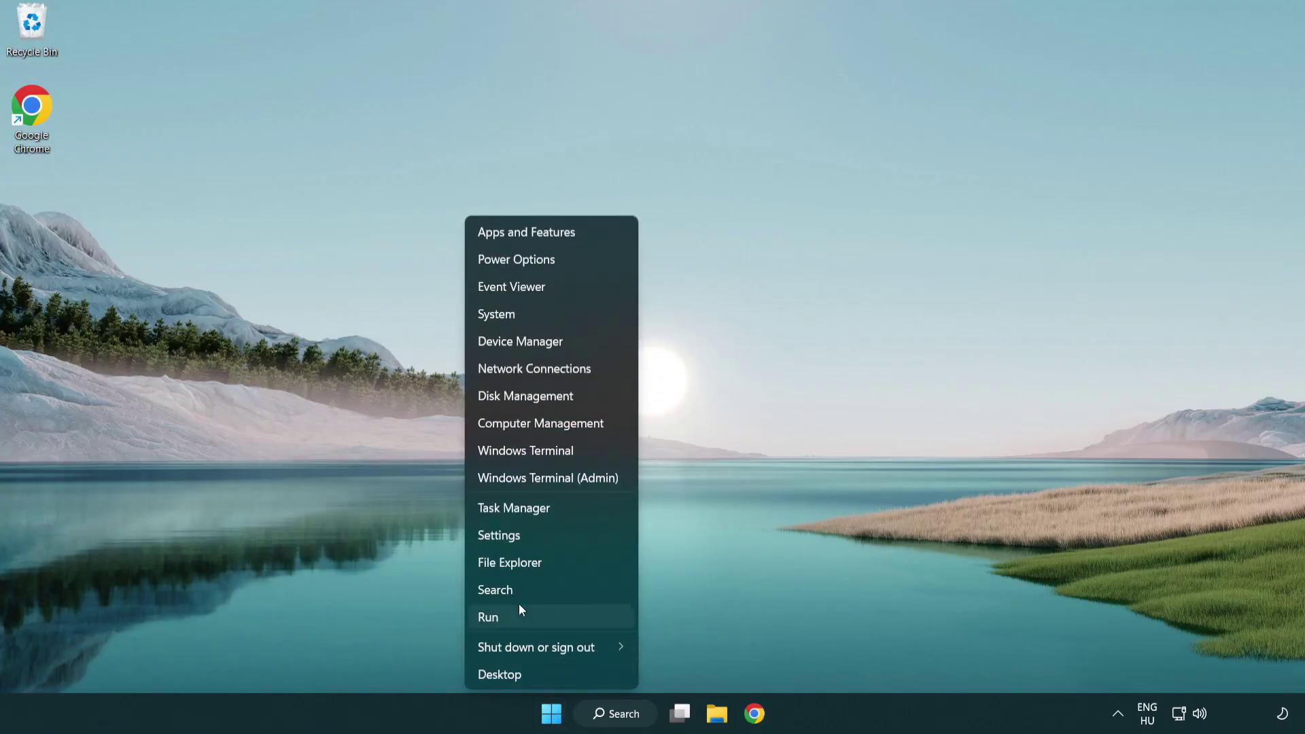
left_click(577, 515)
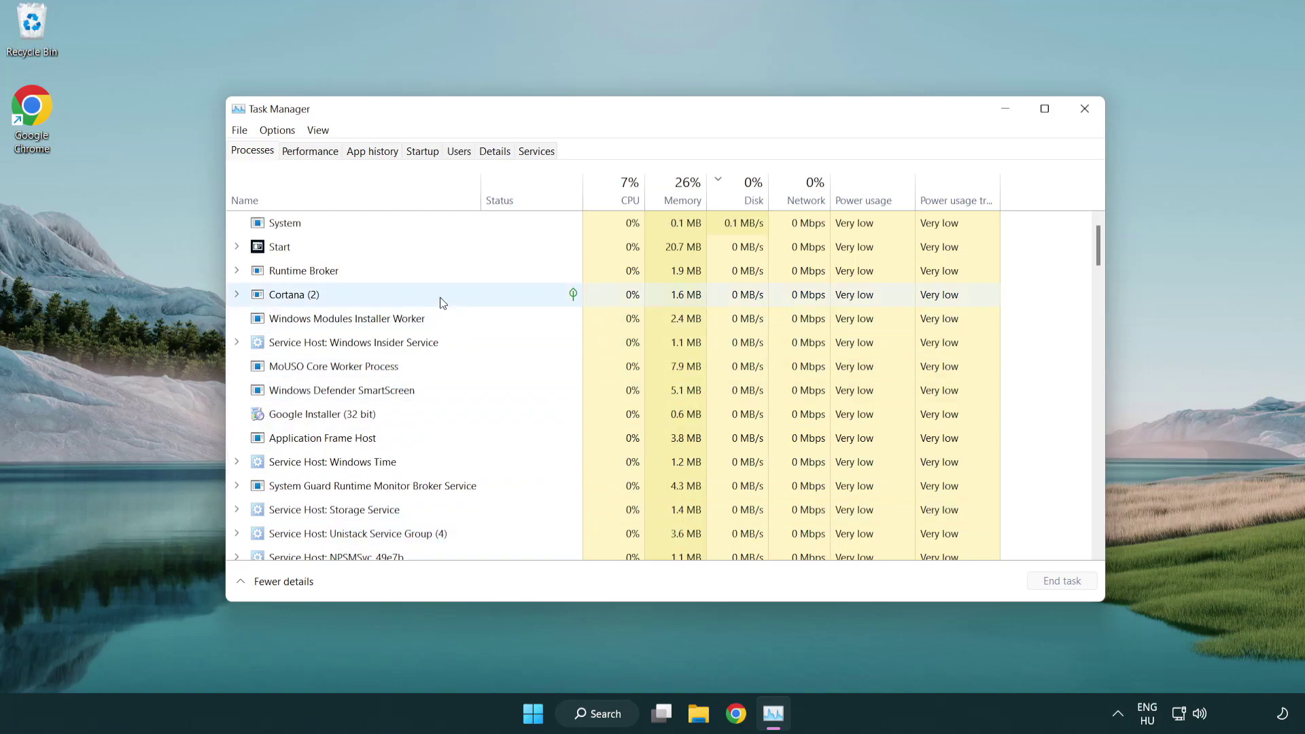
On the Startup tab, disable Terminal, Phone Link, Cortana and Windows Security, then close Task Manager
left_click(426, 152)
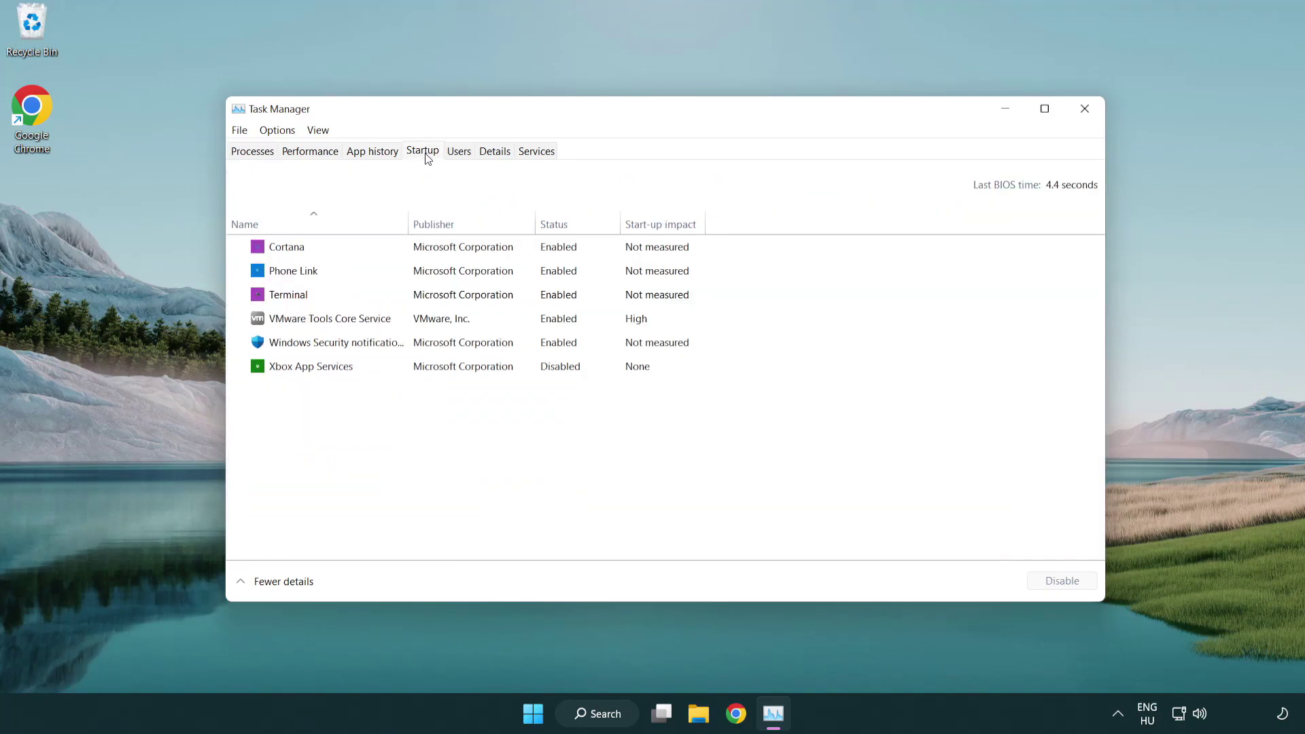
left_click(427, 298)
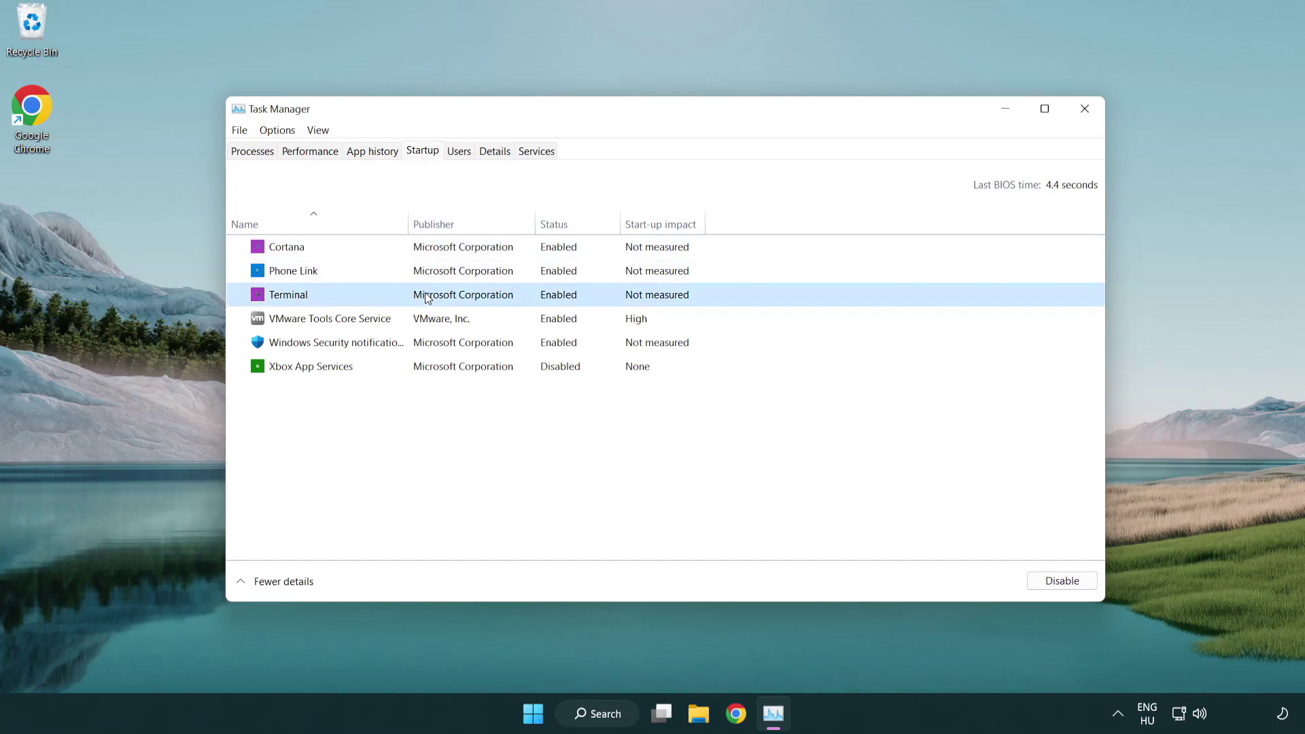
left_click(1033, 581)
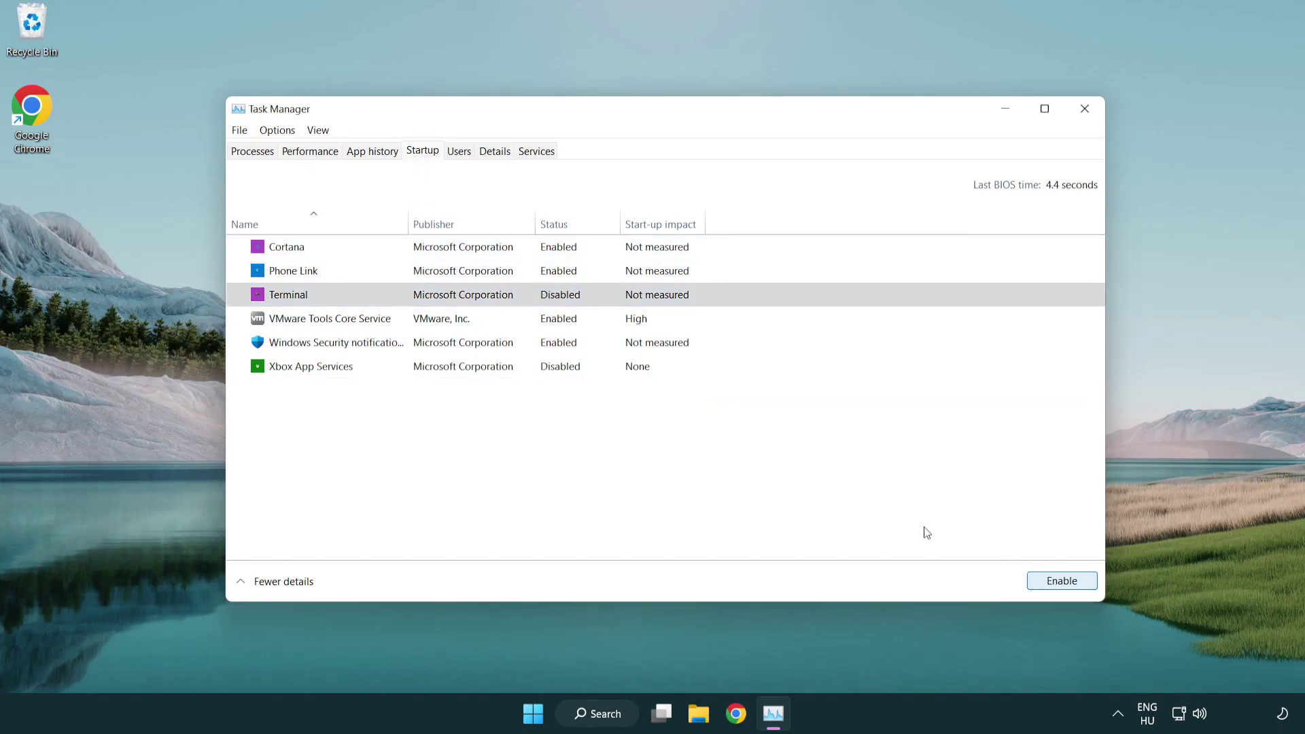
left_click(543, 273)
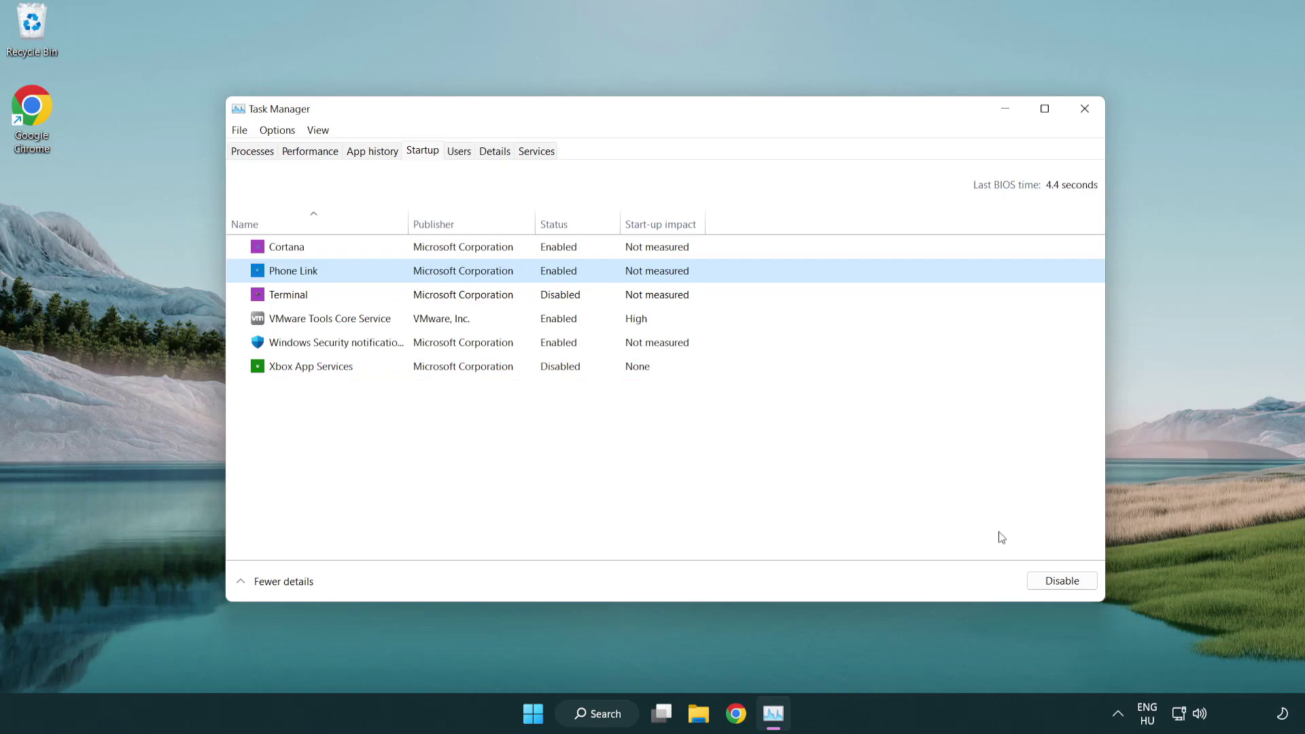
left_click(1060, 581)
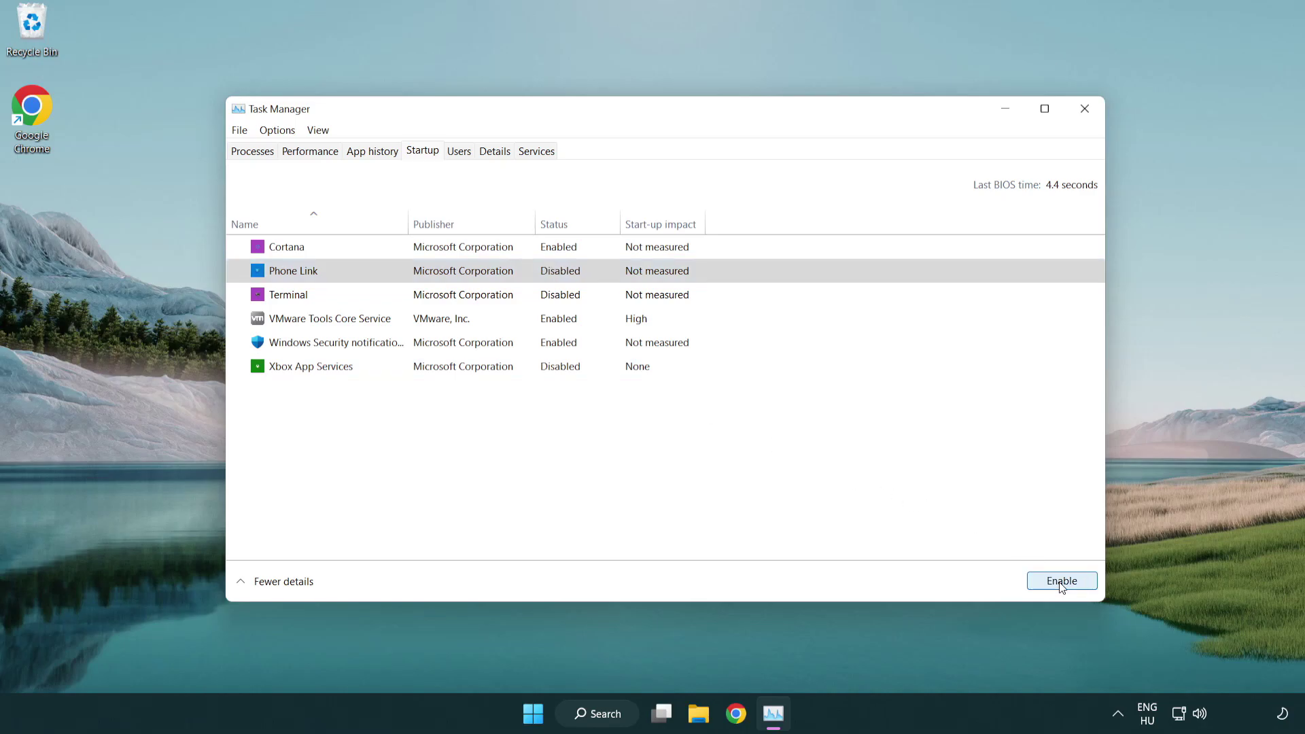
left_click(467, 254)
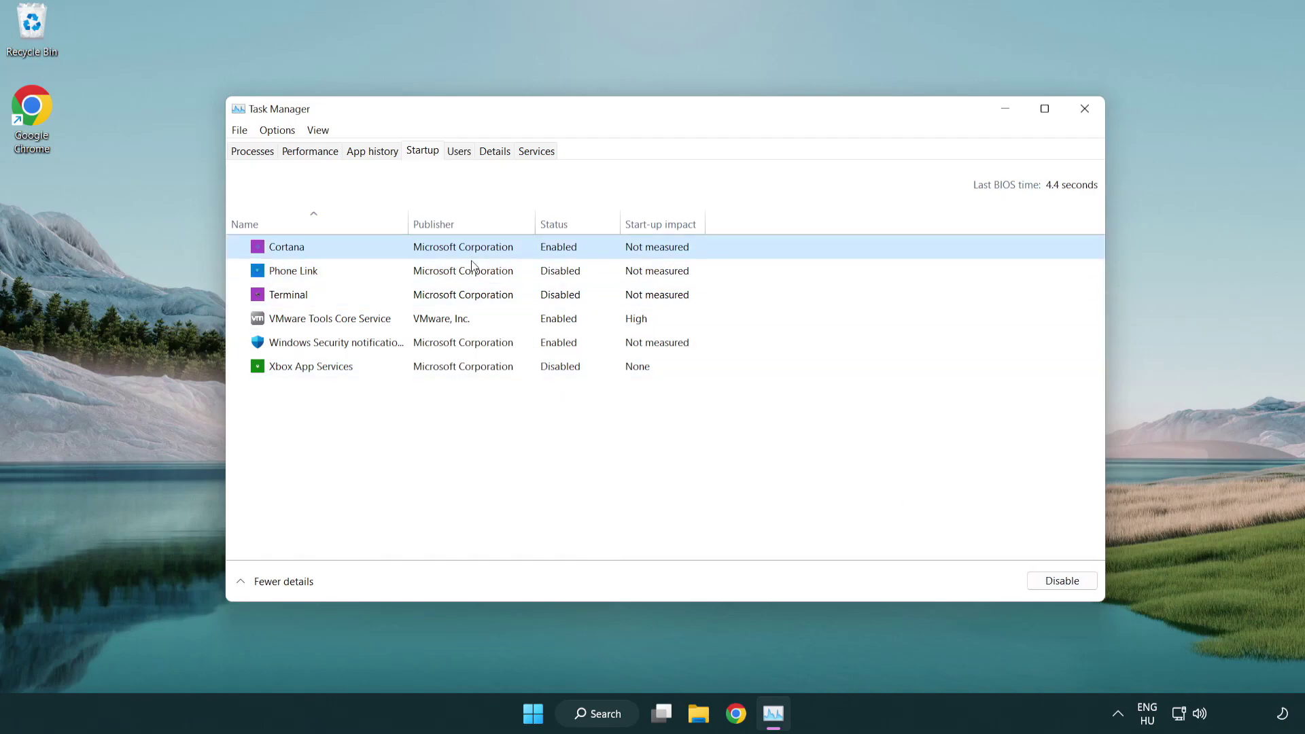
left_click(1033, 577)
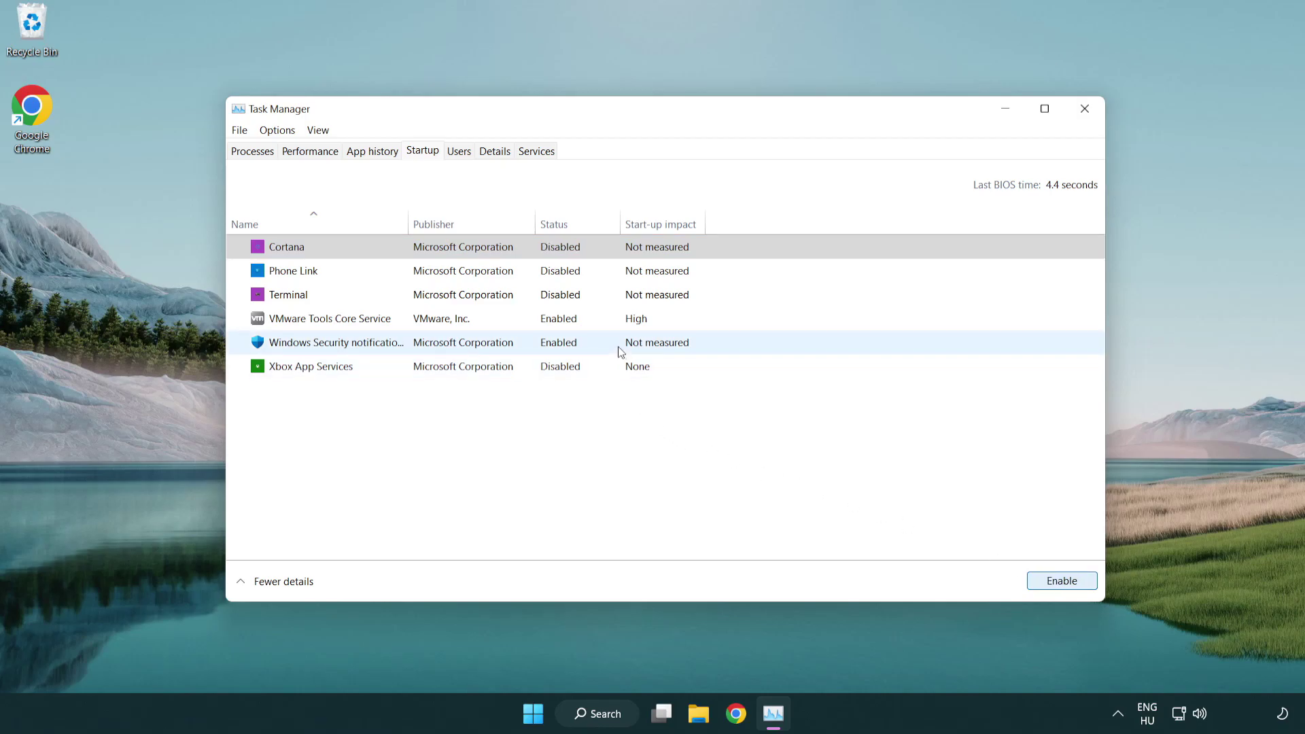
left_click(621, 352)
left_click(1030, 578)
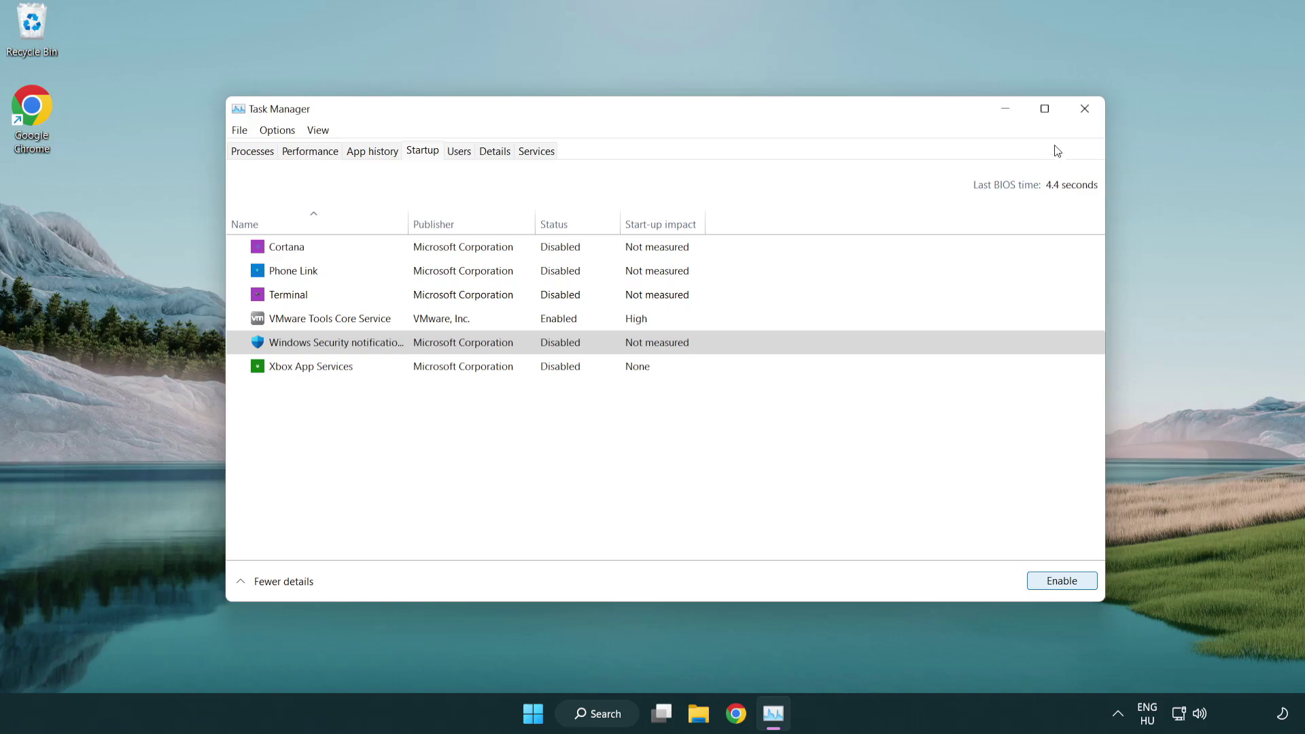
left_click(1088, 117)
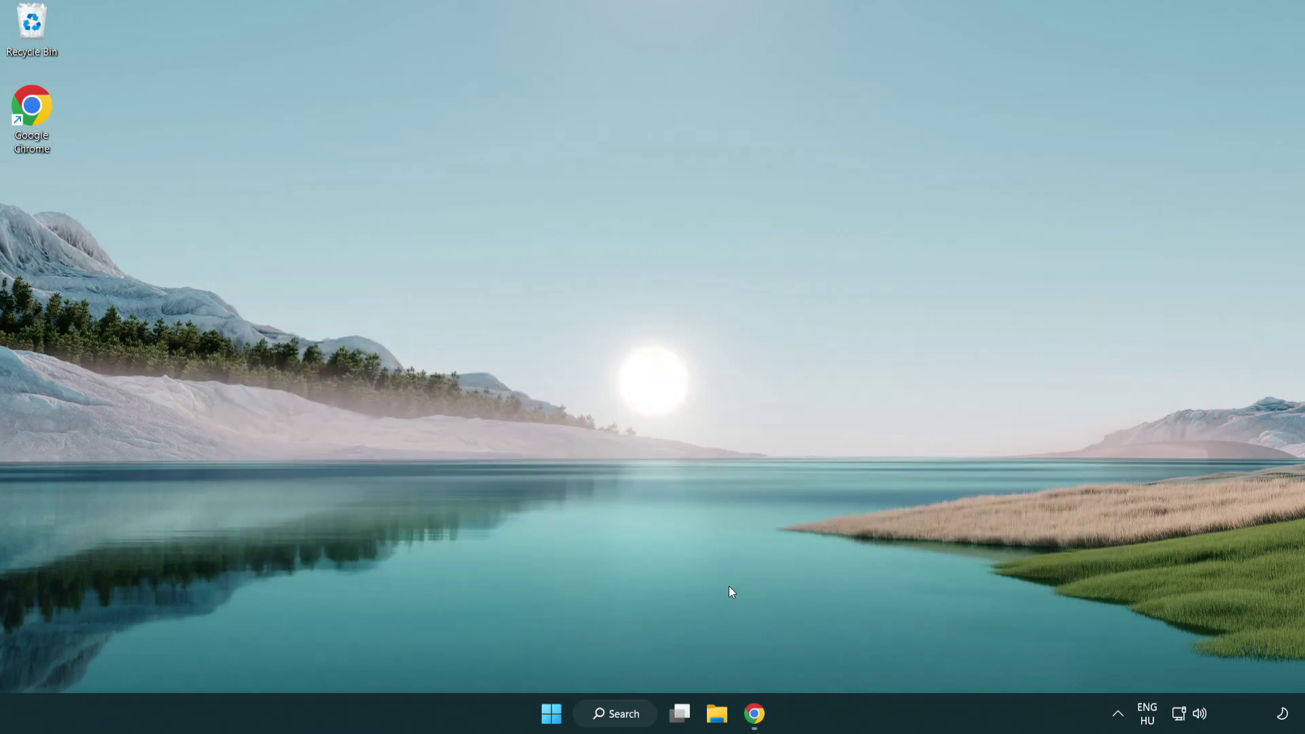
Download the DirectX End-User Runtime Web Installer from the Microsoft download page
left_click(754, 714)
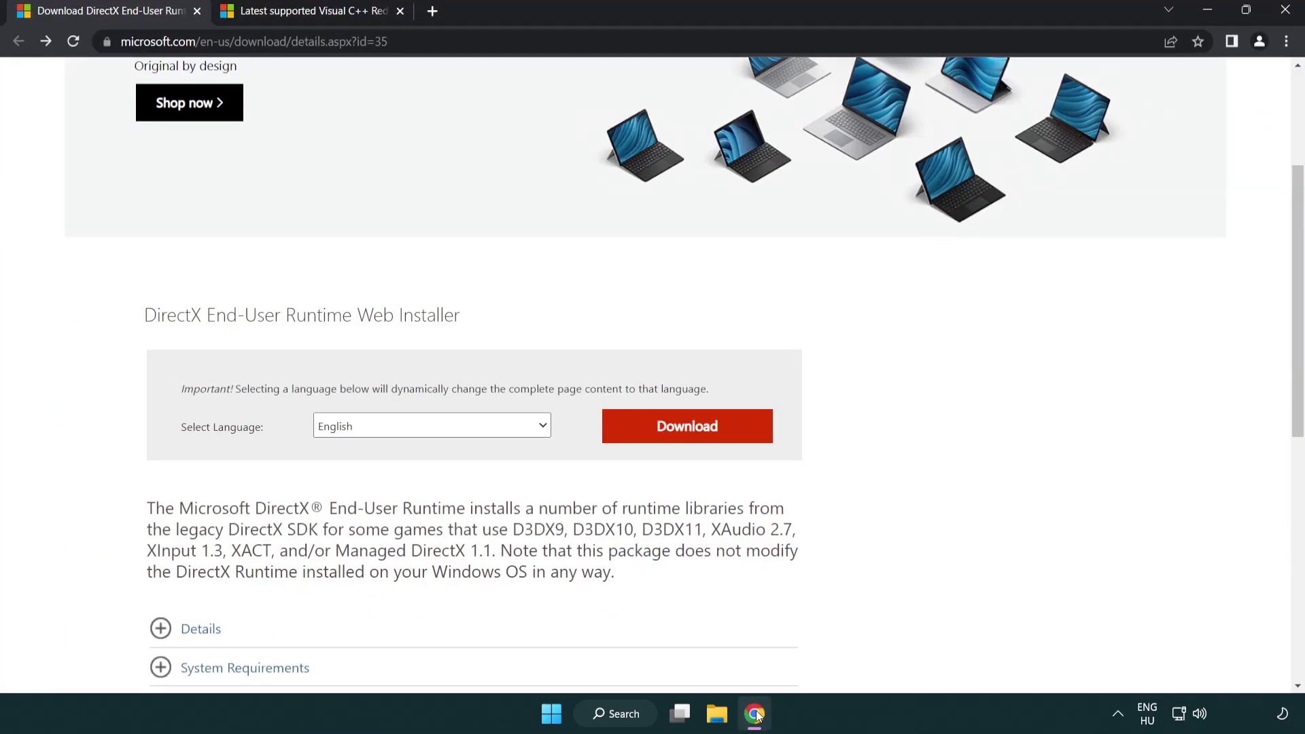
scroll(557, 600, "up", 3)
left_click(95, 34)
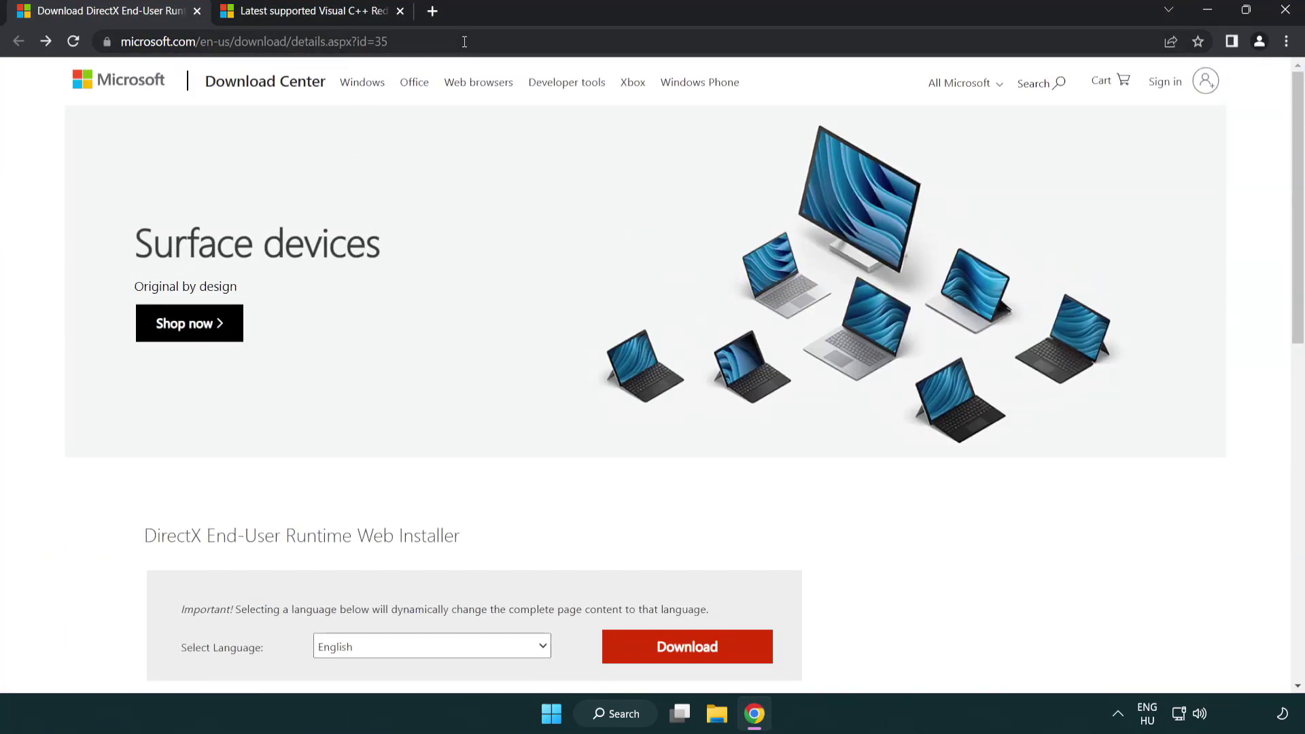
left_click(1247, 296)
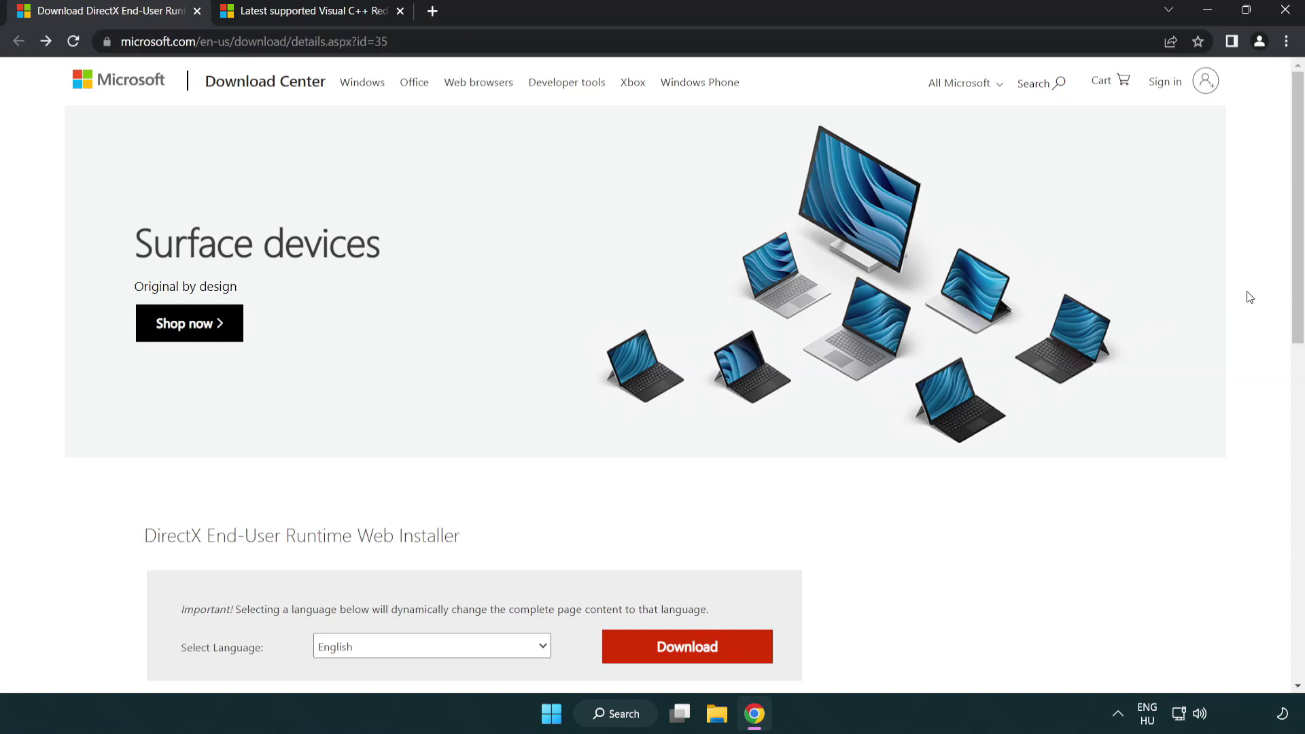
scroll(1284, 340, "down", 3)
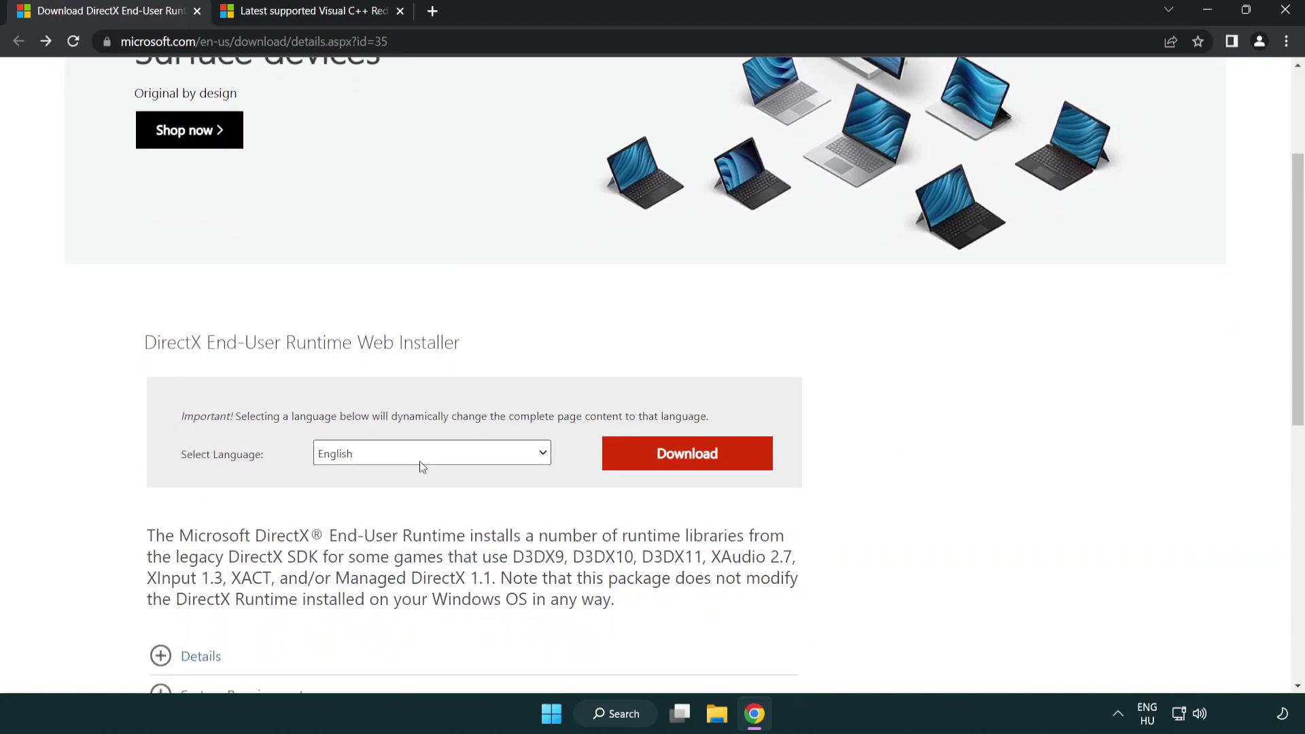
left_click(692, 468)
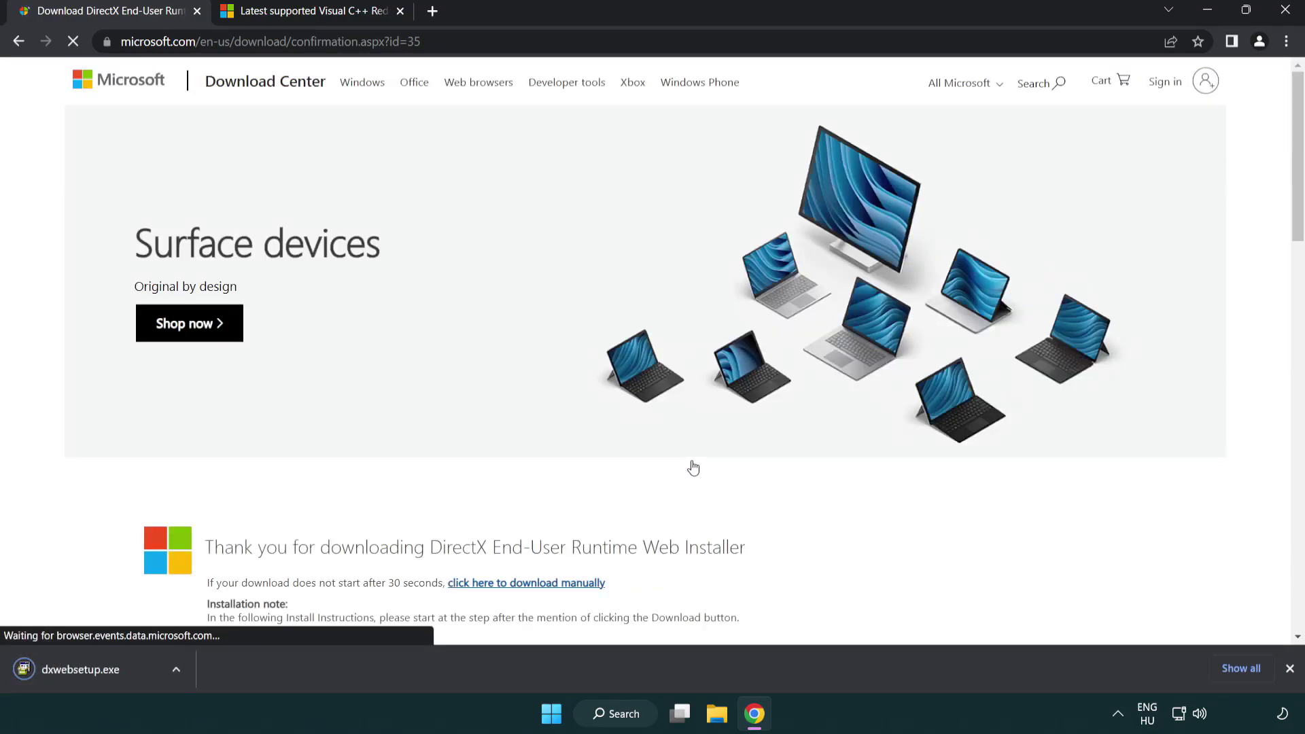
Run the DirectX installer, accept the licence, skip the Bing Bar, and finish setup
left_click(85, 672)
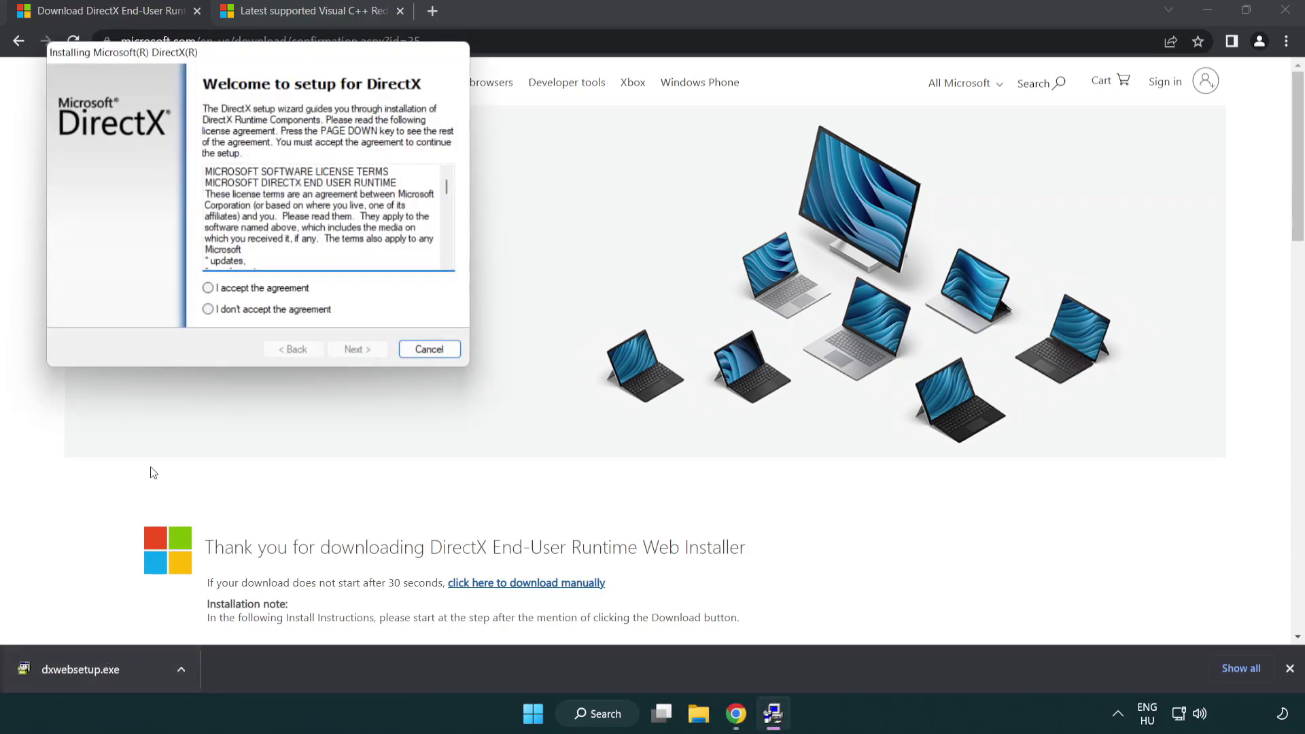
left_click_drag(199, 59, 573, 206)
left_click_drag(825, 332, 819, 398)
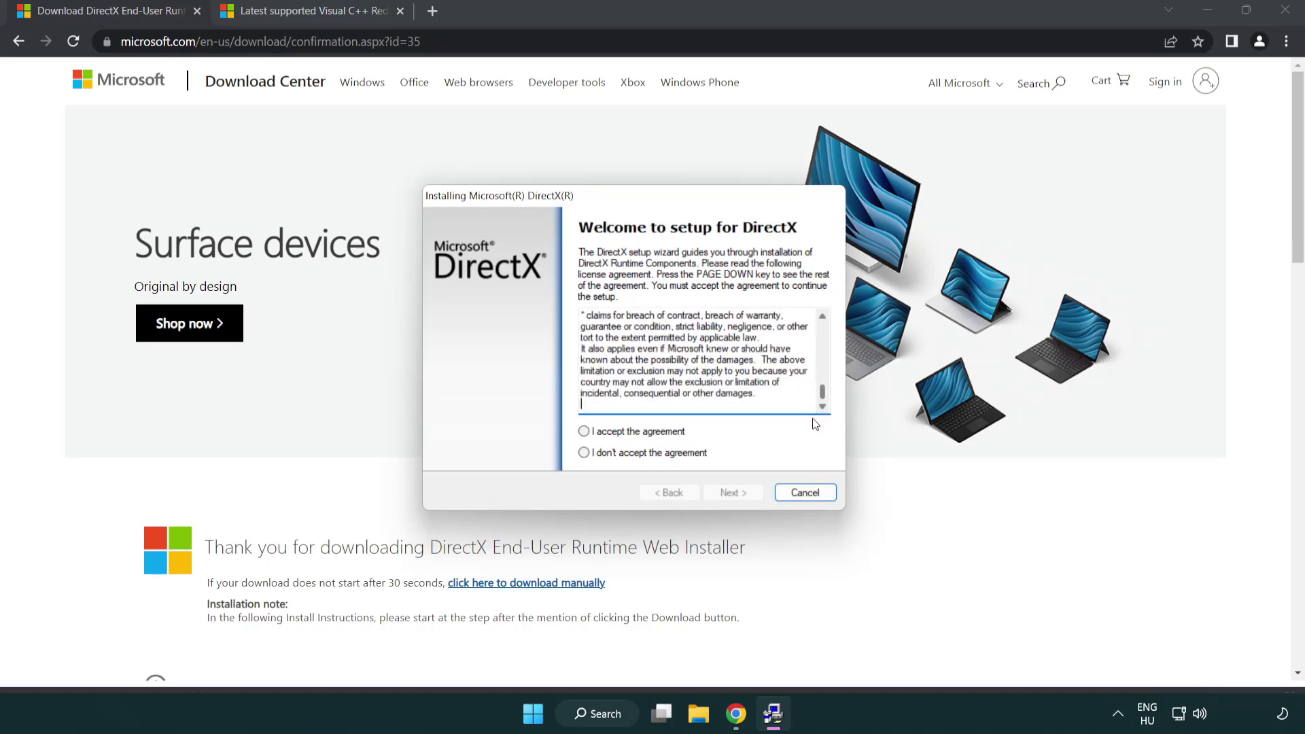
left_click(583, 433)
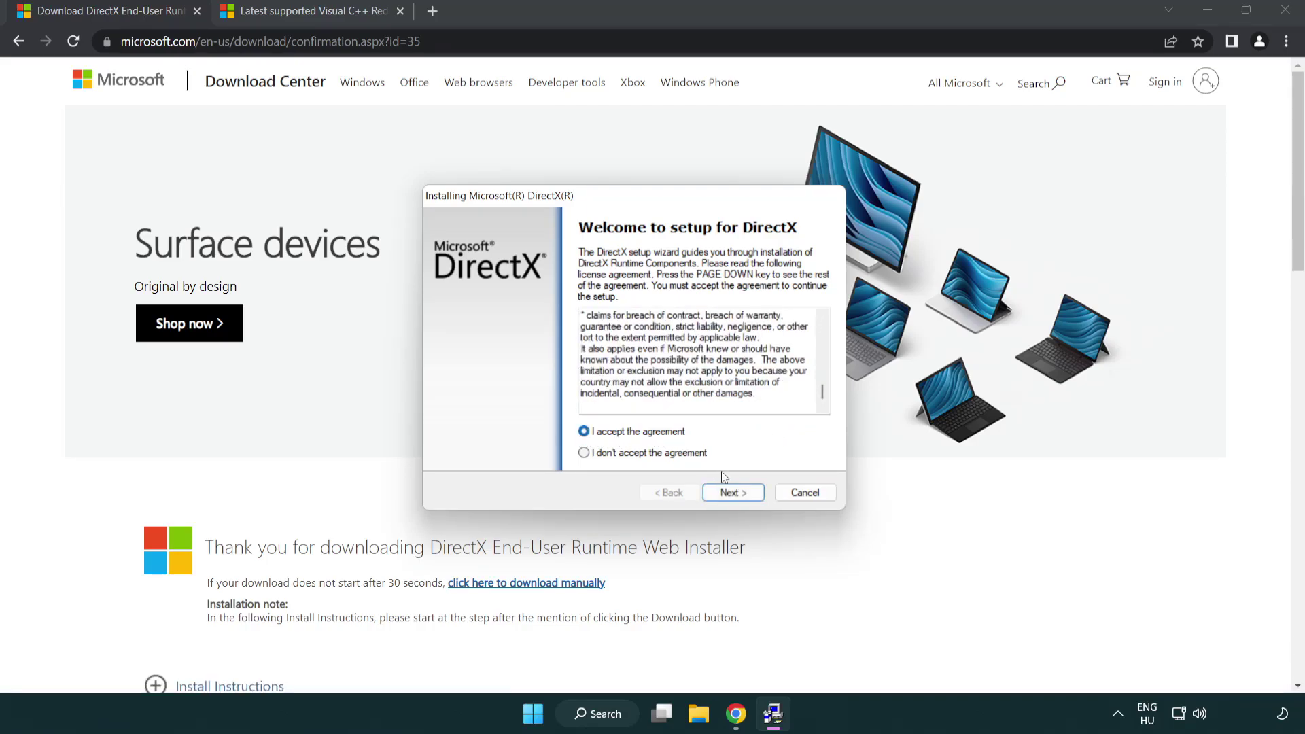
left_click(736, 494)
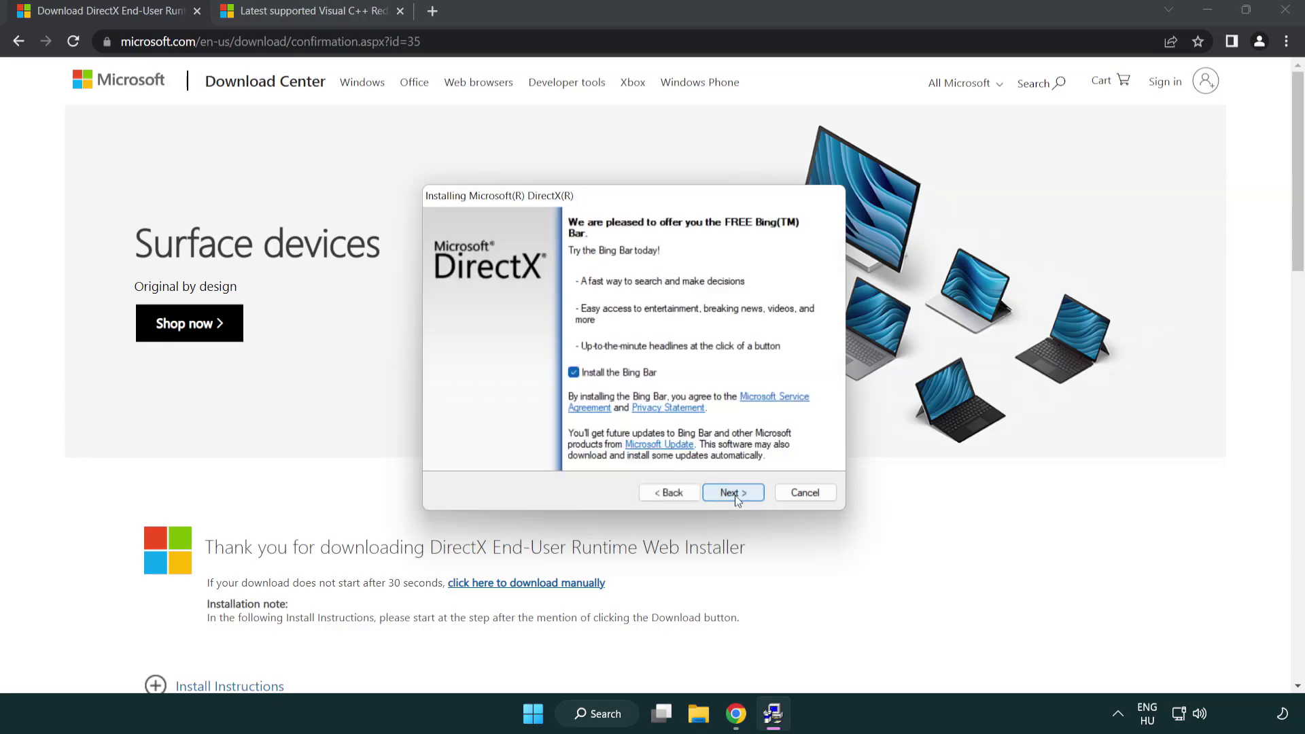
left_click(575, 375)
left_click(737, 492)
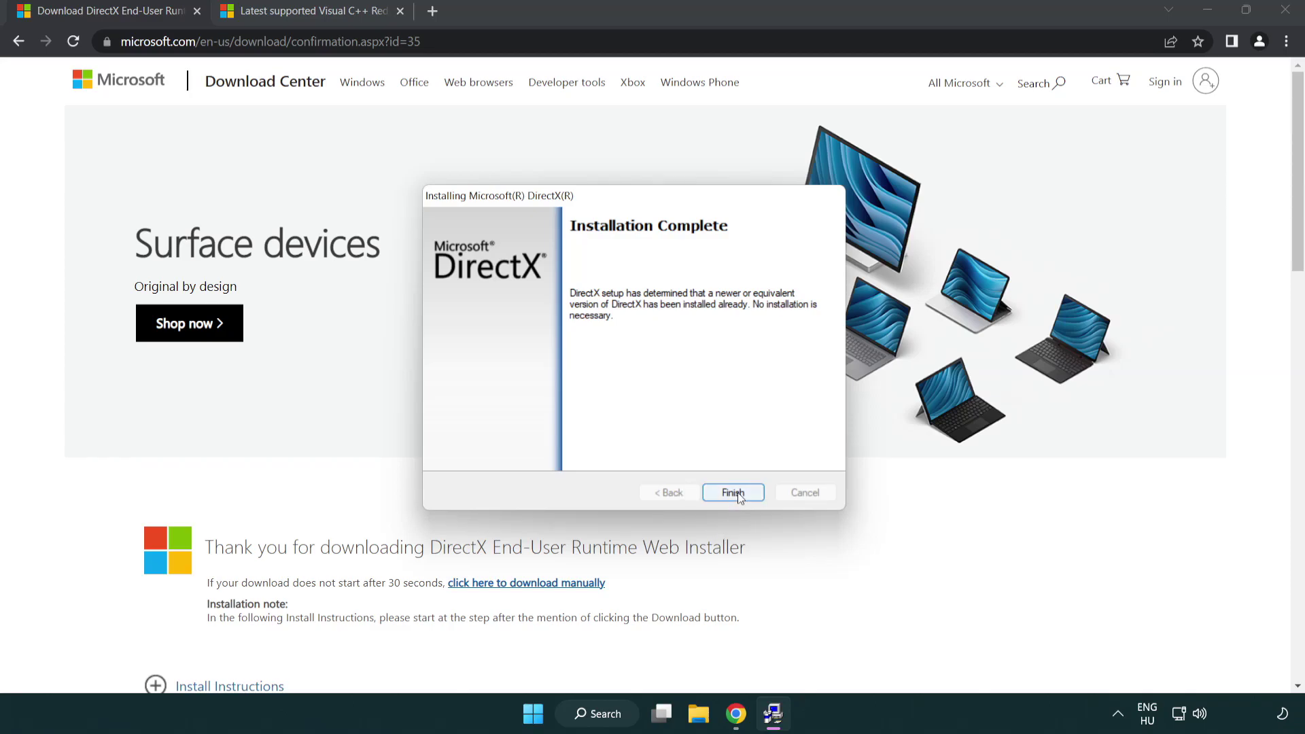
left_click(734, 488)
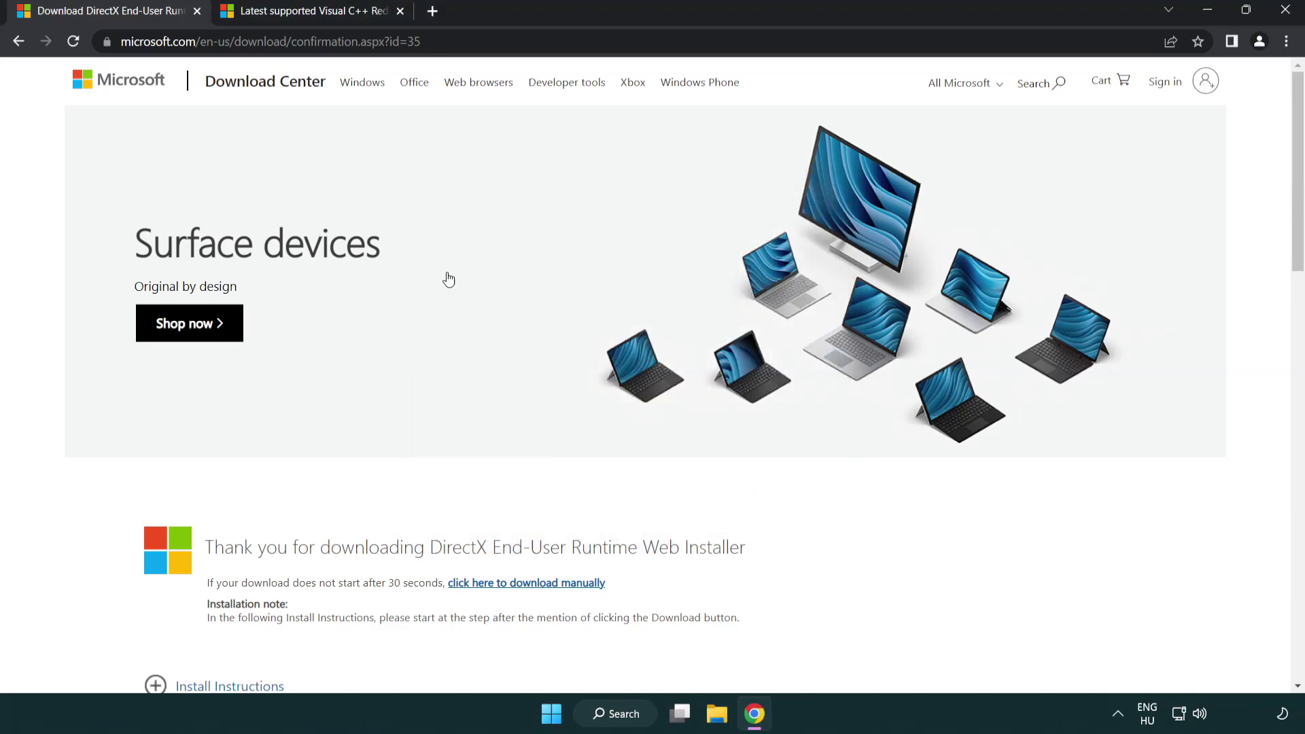
Close the DirectX tab and download the x86 and x64 Visual C++ Redistributable installers
left_click(198, 11)
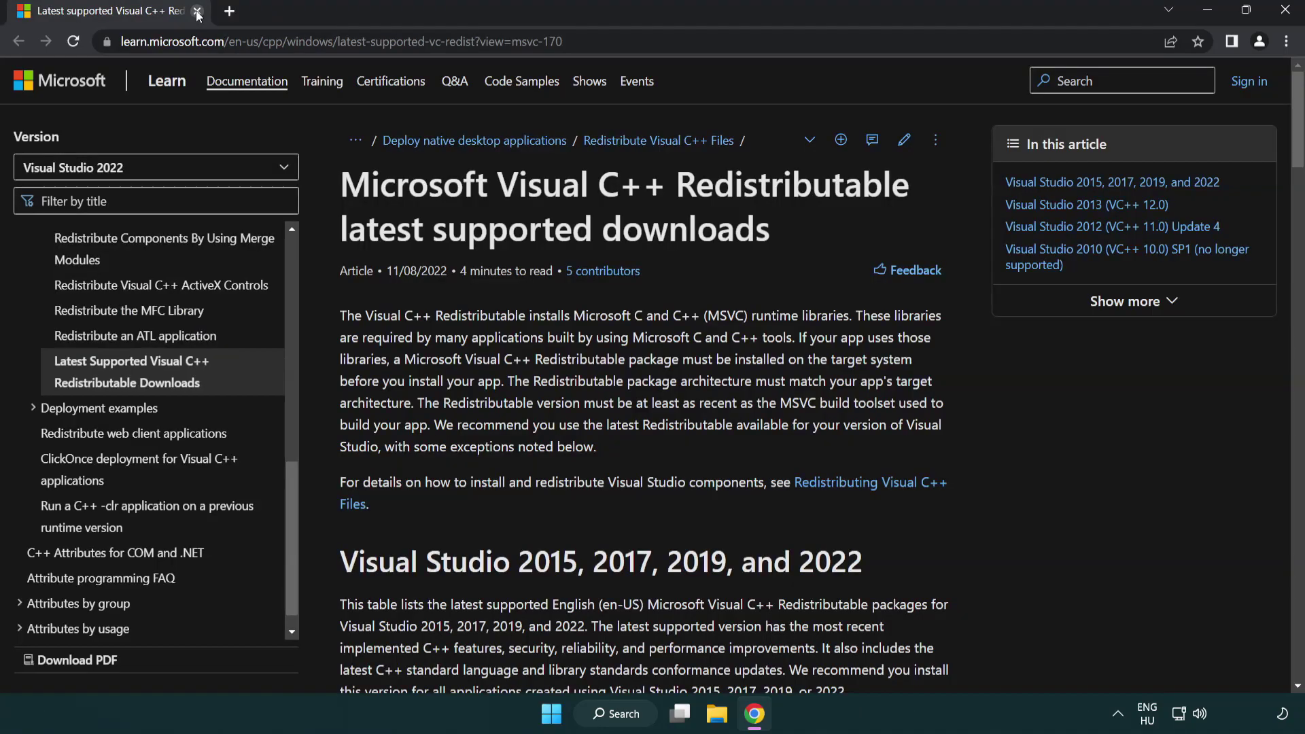
left_click(603, 46)
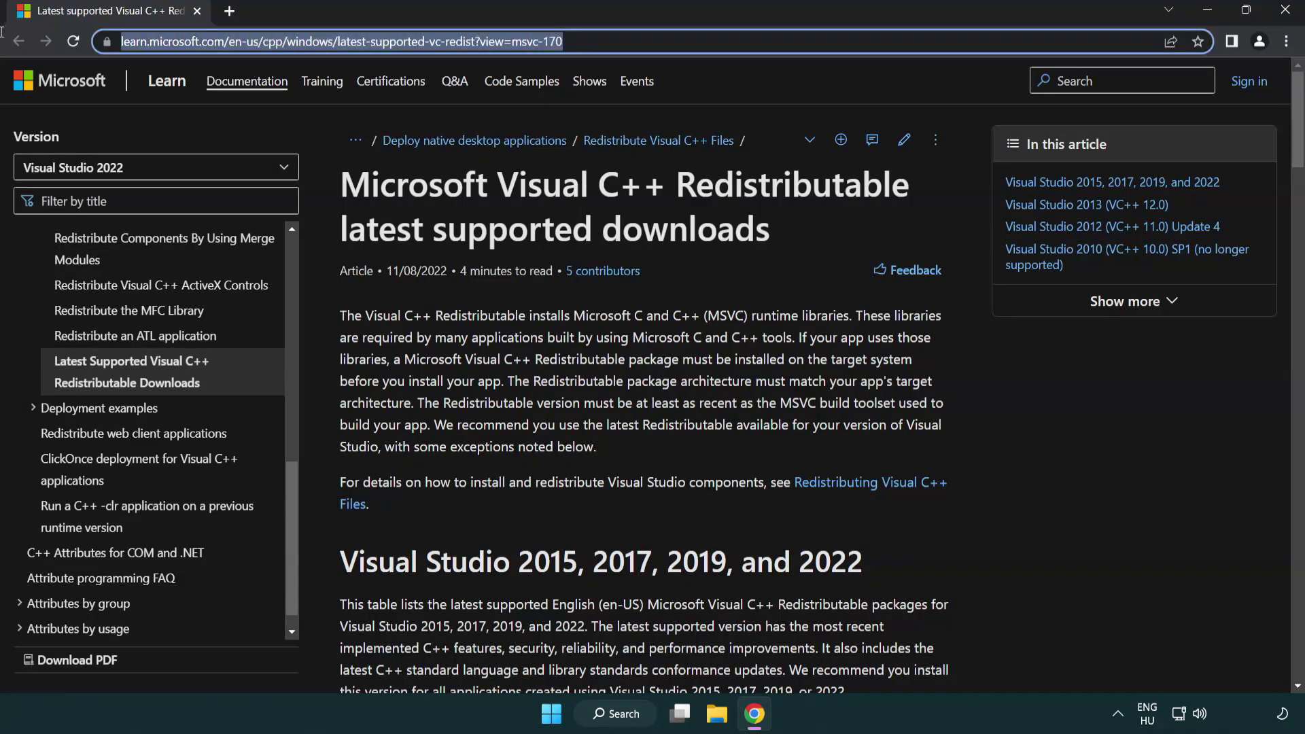
left_click(672, 224)
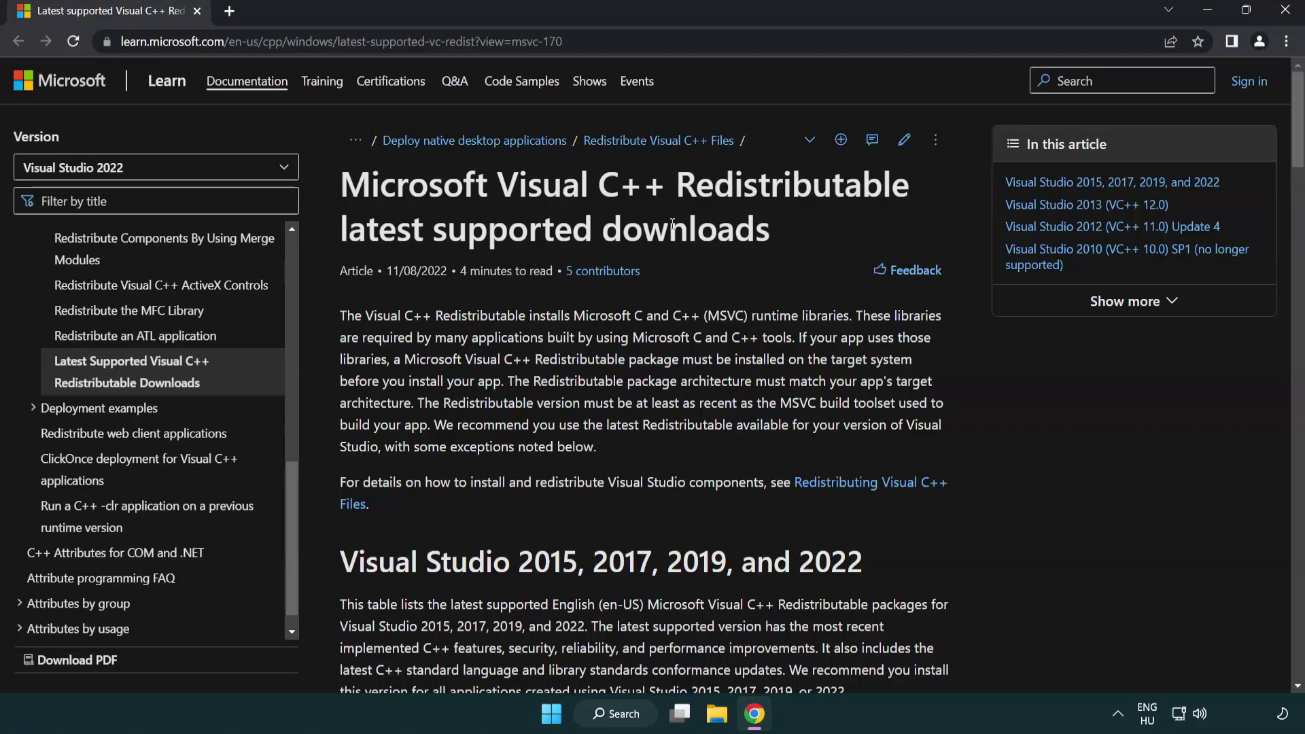
scroll(672, 224, "down", 6)
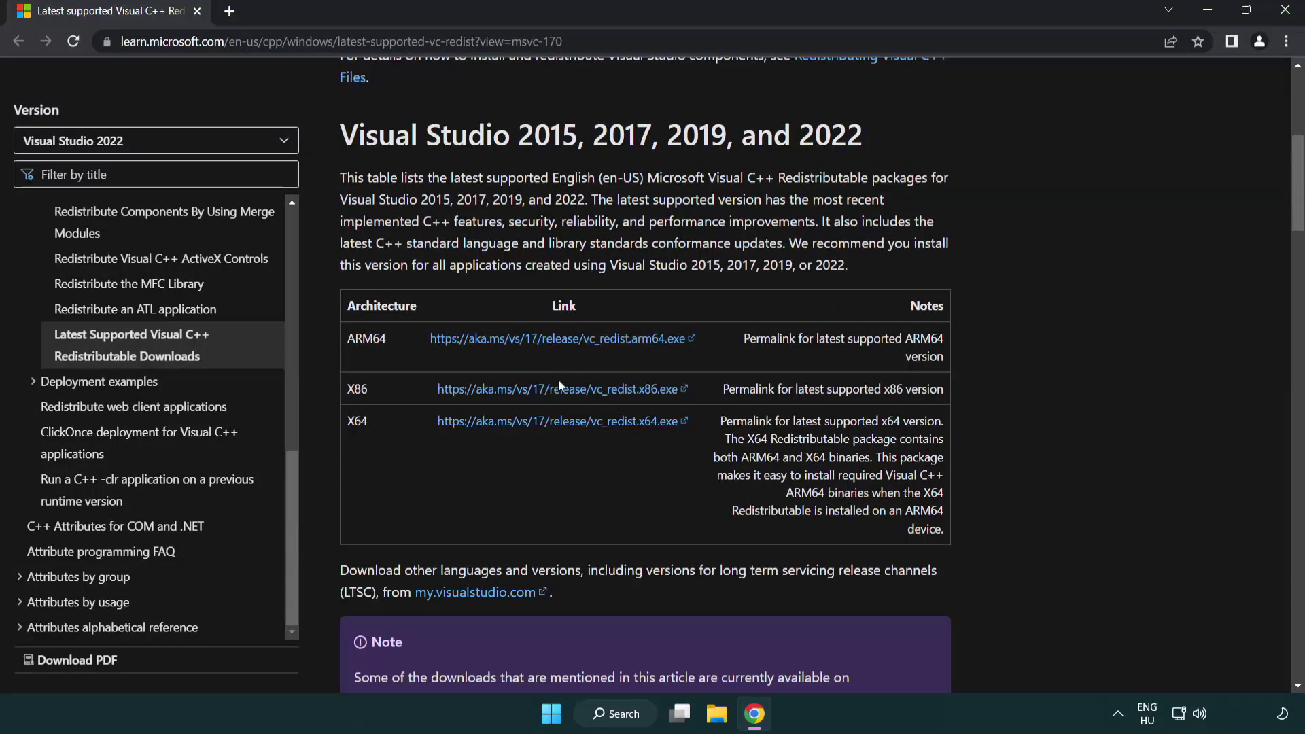
left_click(542, 388)
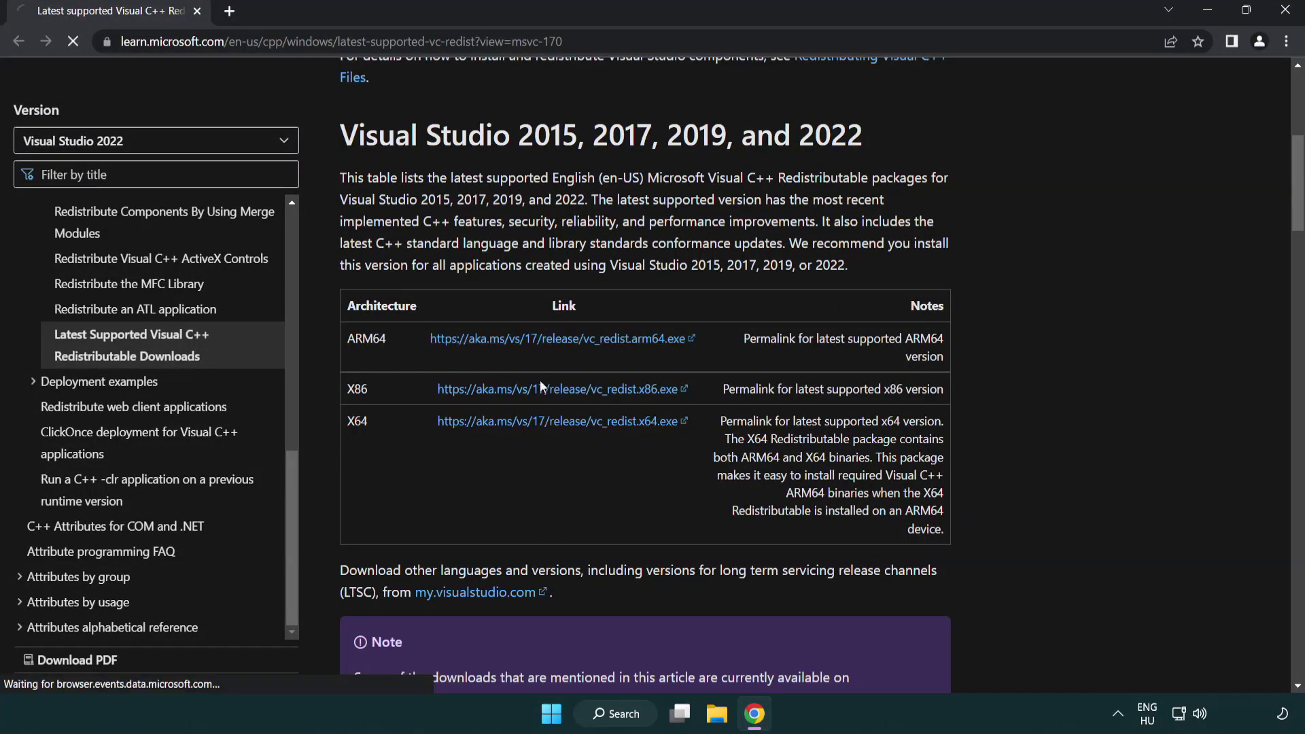
left_click(548, 422)
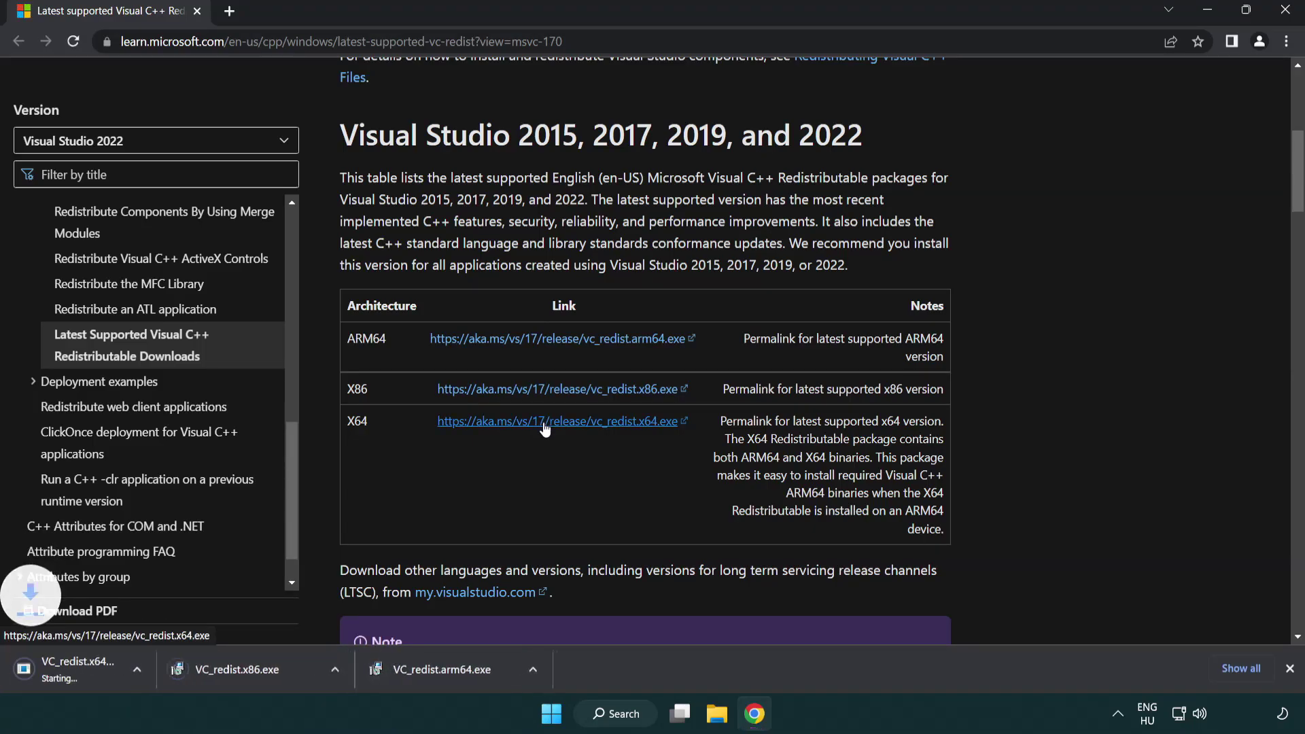
Try installing the ARM64 redistributable with the terms accepted, then dismiss its unsupported-processor failure
left_click(499, 680)
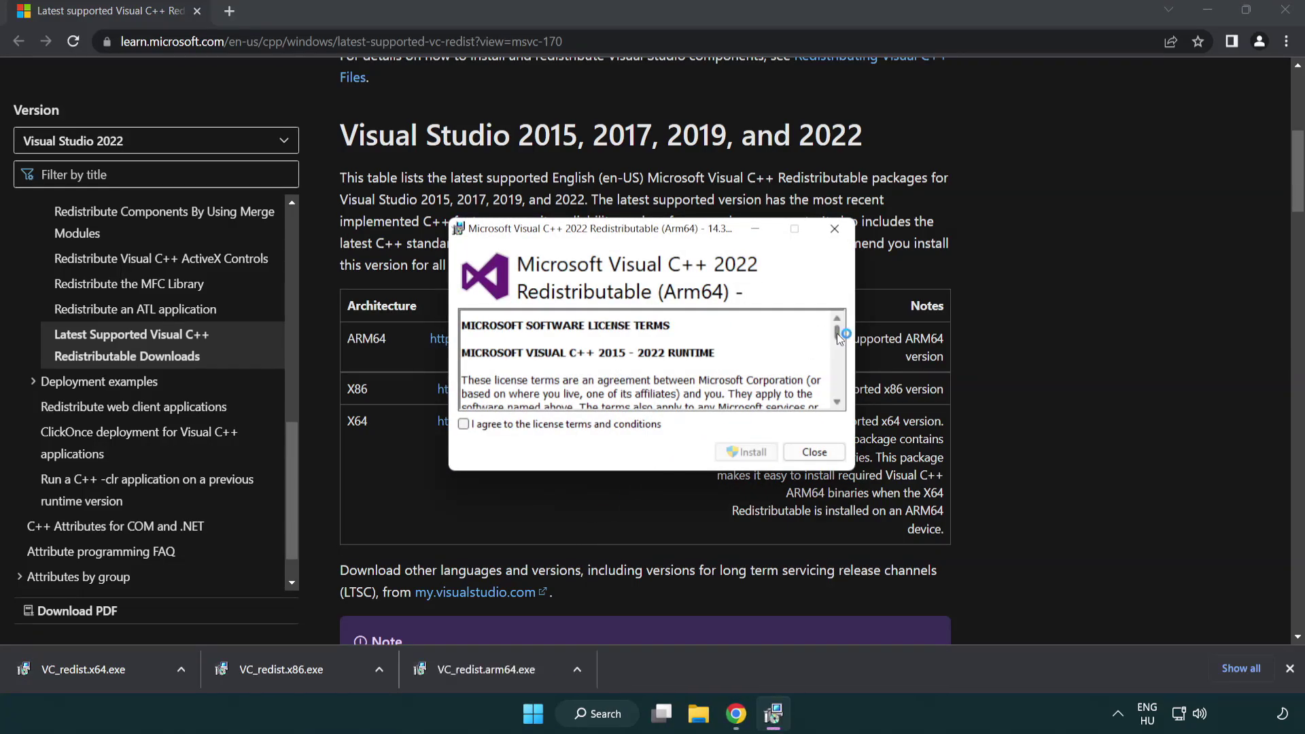
left_click_drag(837, 333, 791, 411)
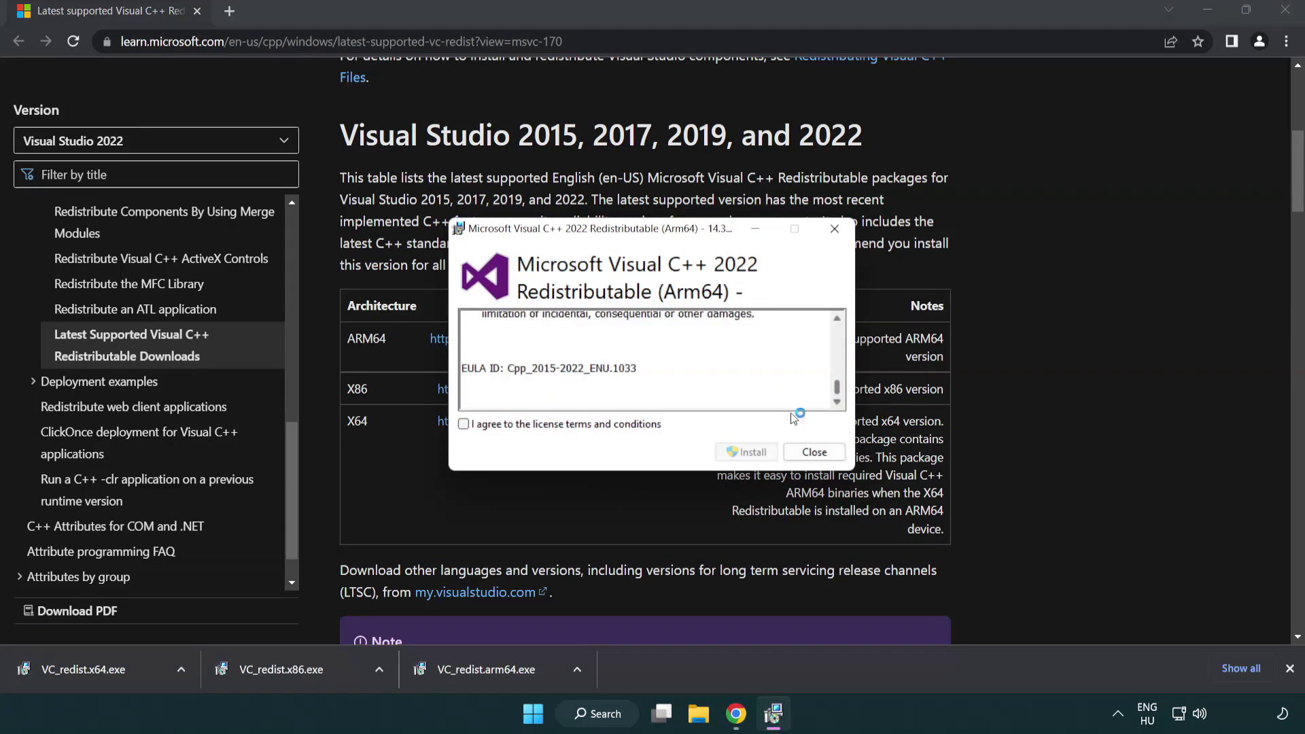
left_click(465, 425)
left_click(727, 452)
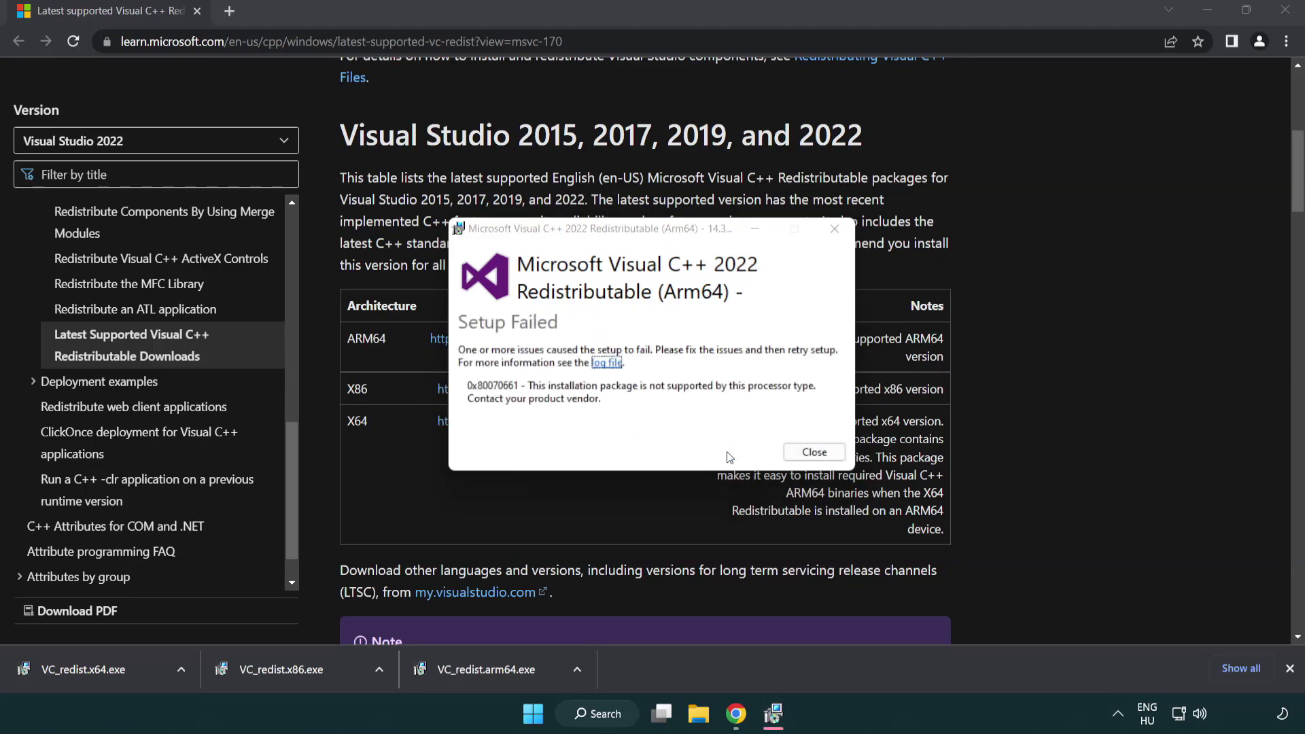
left_click(814, 453)
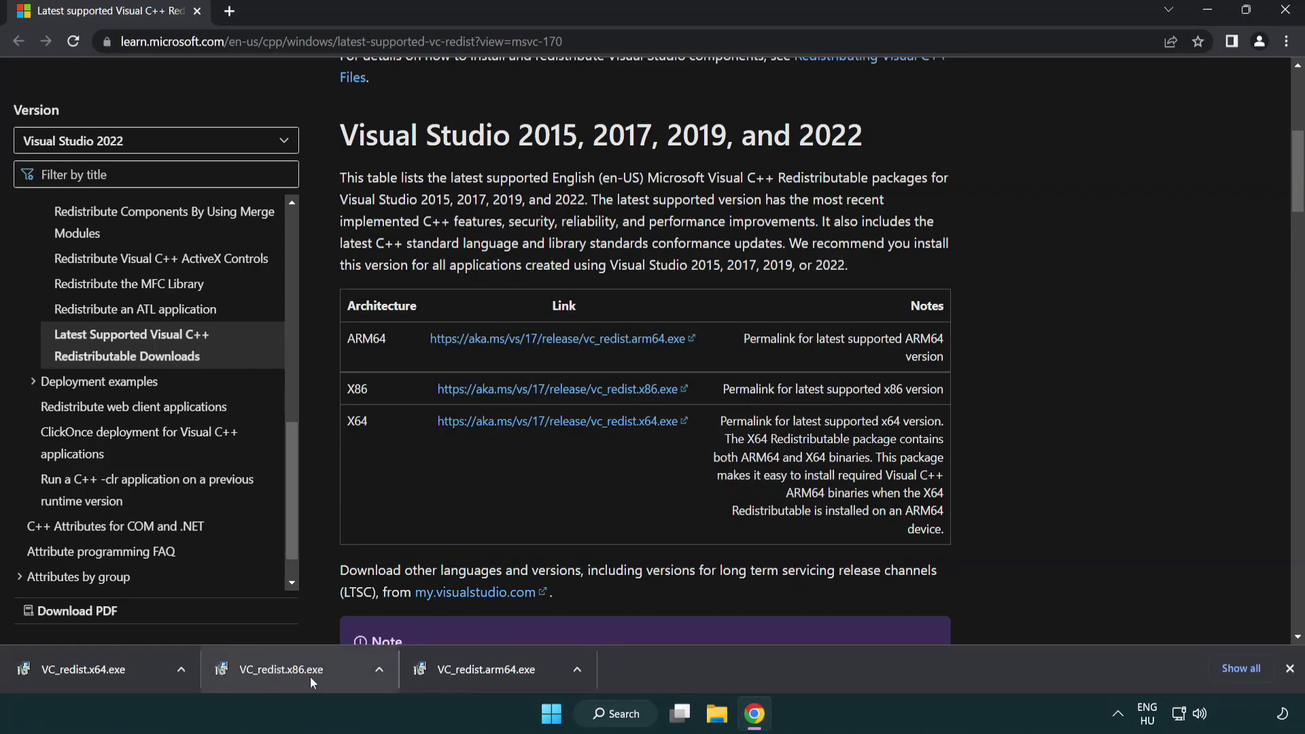
Install VC_redist.x86.exe and VC_redist.x64.exe without restarting, then close Chrome
left_click(292, 677)
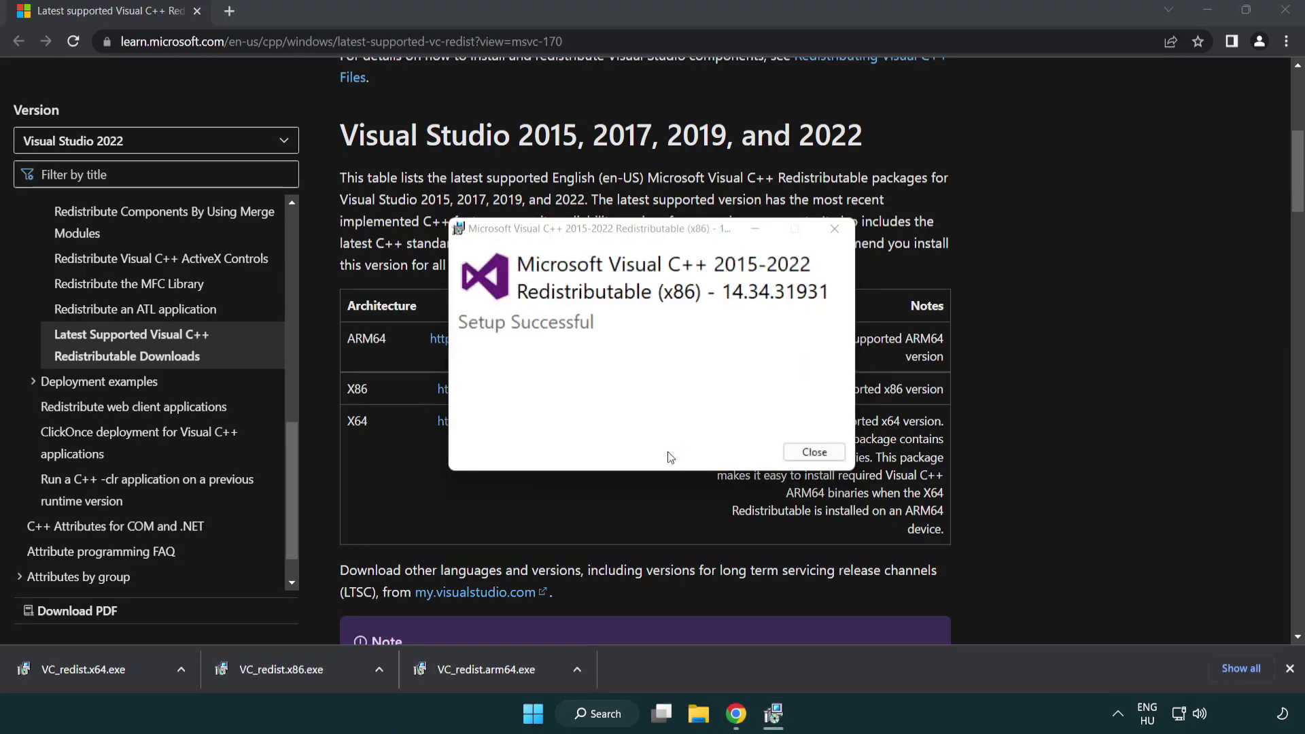
left_click(815, 452)
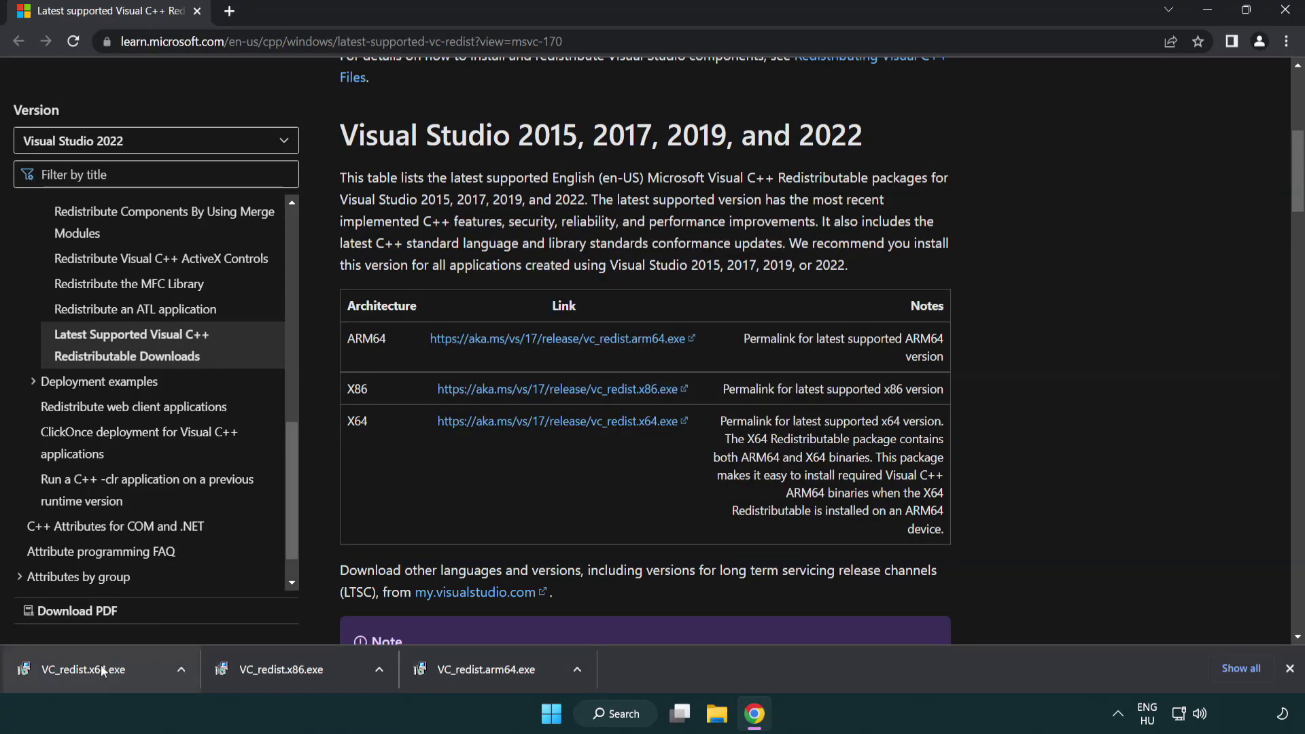
left_click(98, 667)
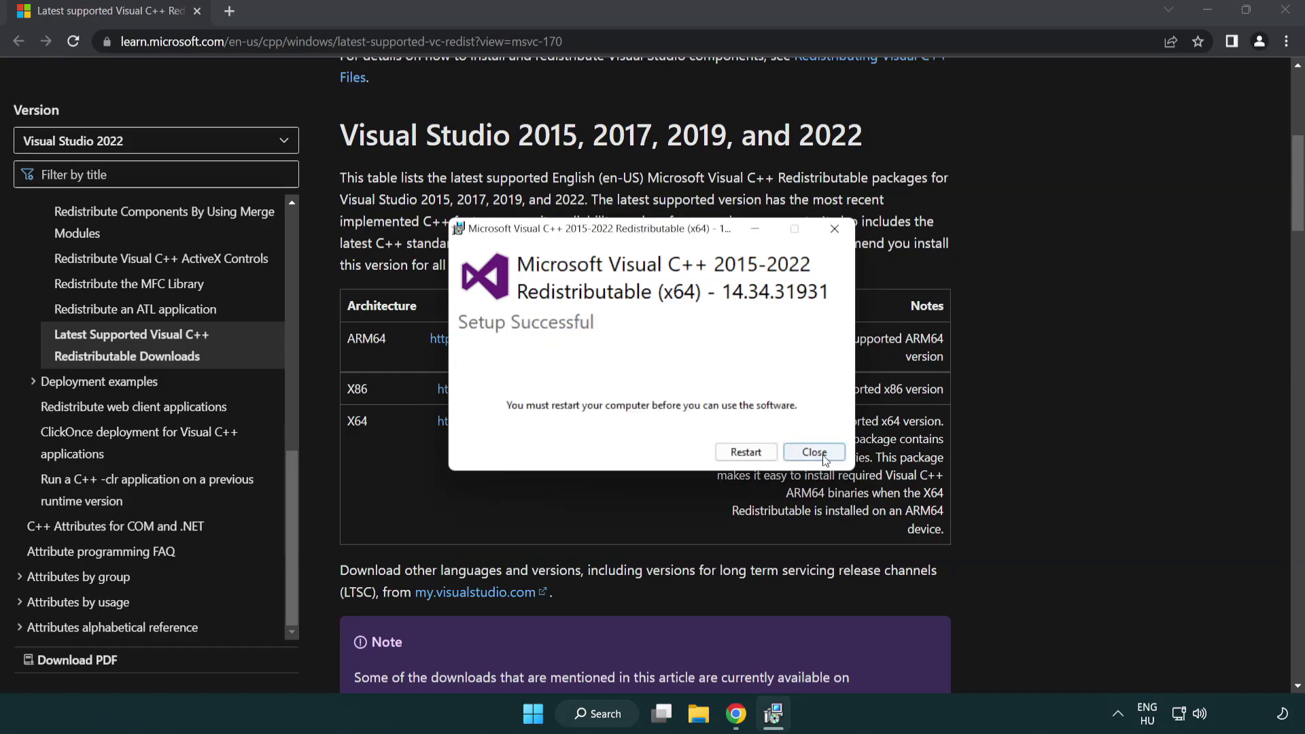
left_click(825, 453)
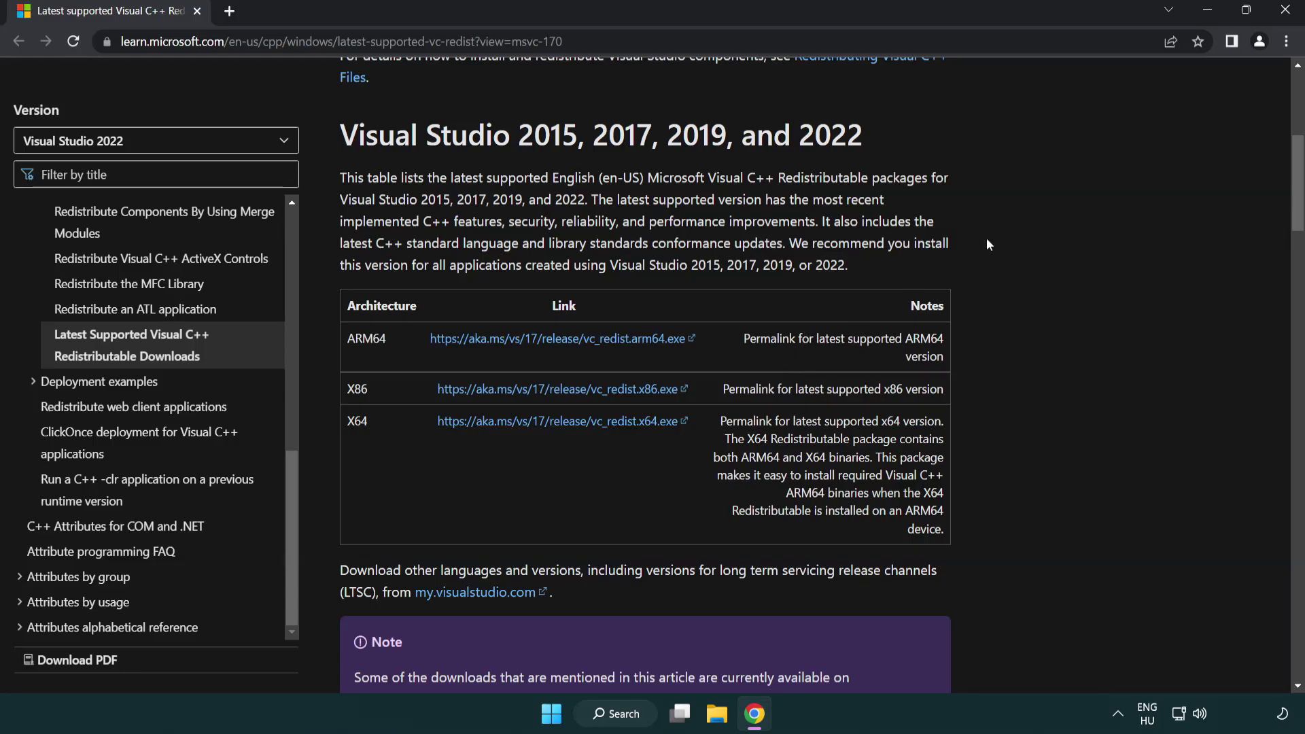
left_click(1277, 15)
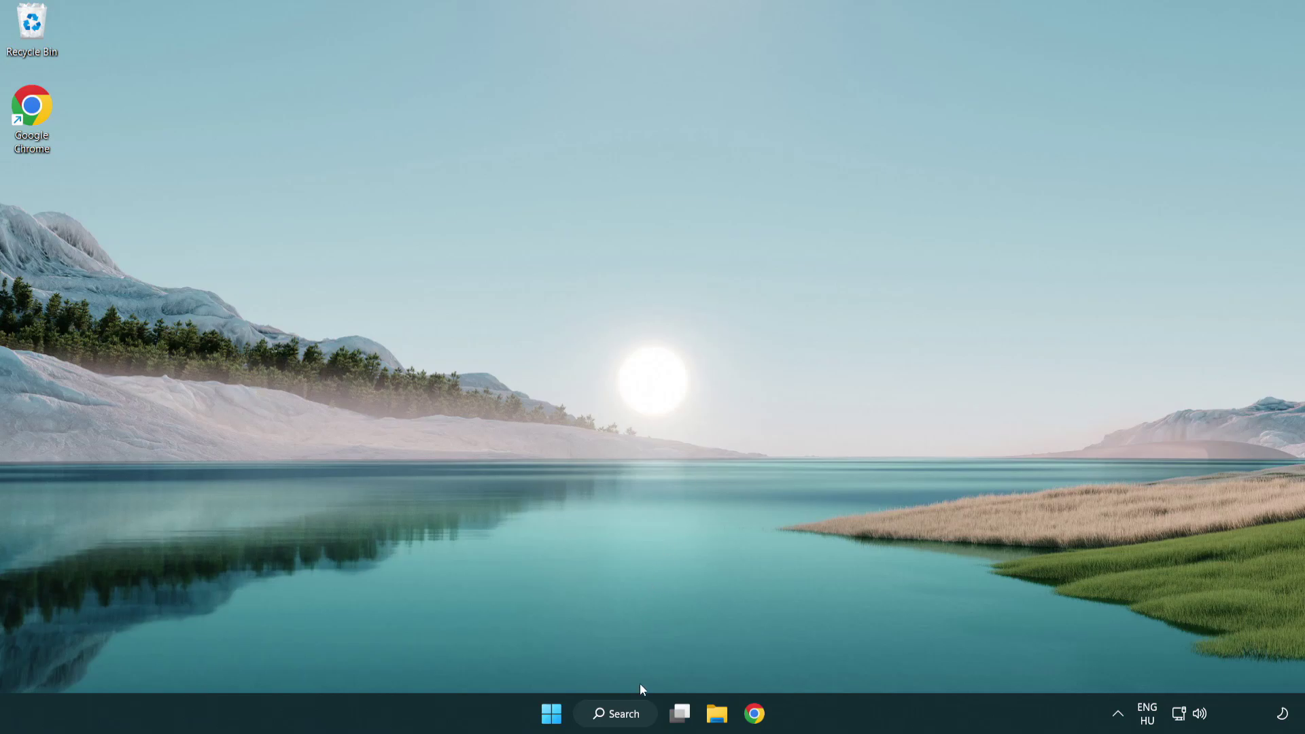
Search for cmd, run Command Prompt as administrator, and centre its window
left_click(610, 715)
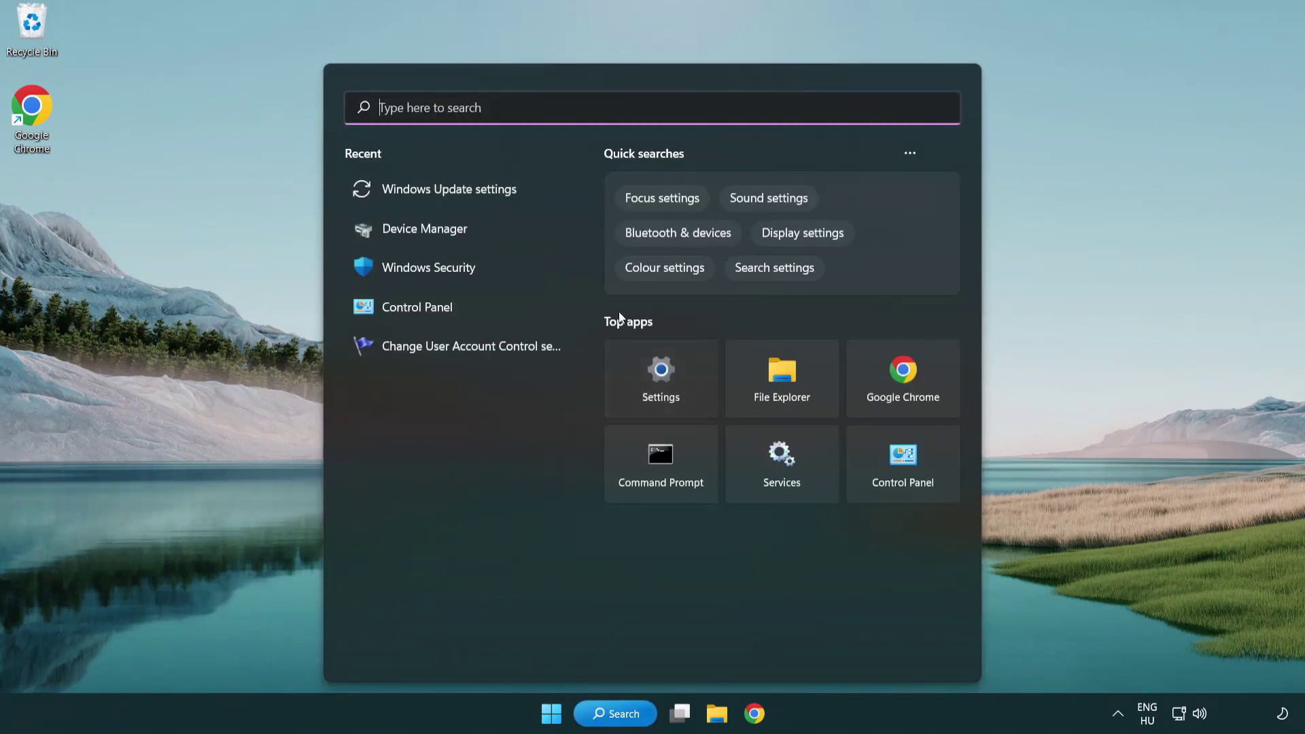
type("cmd")
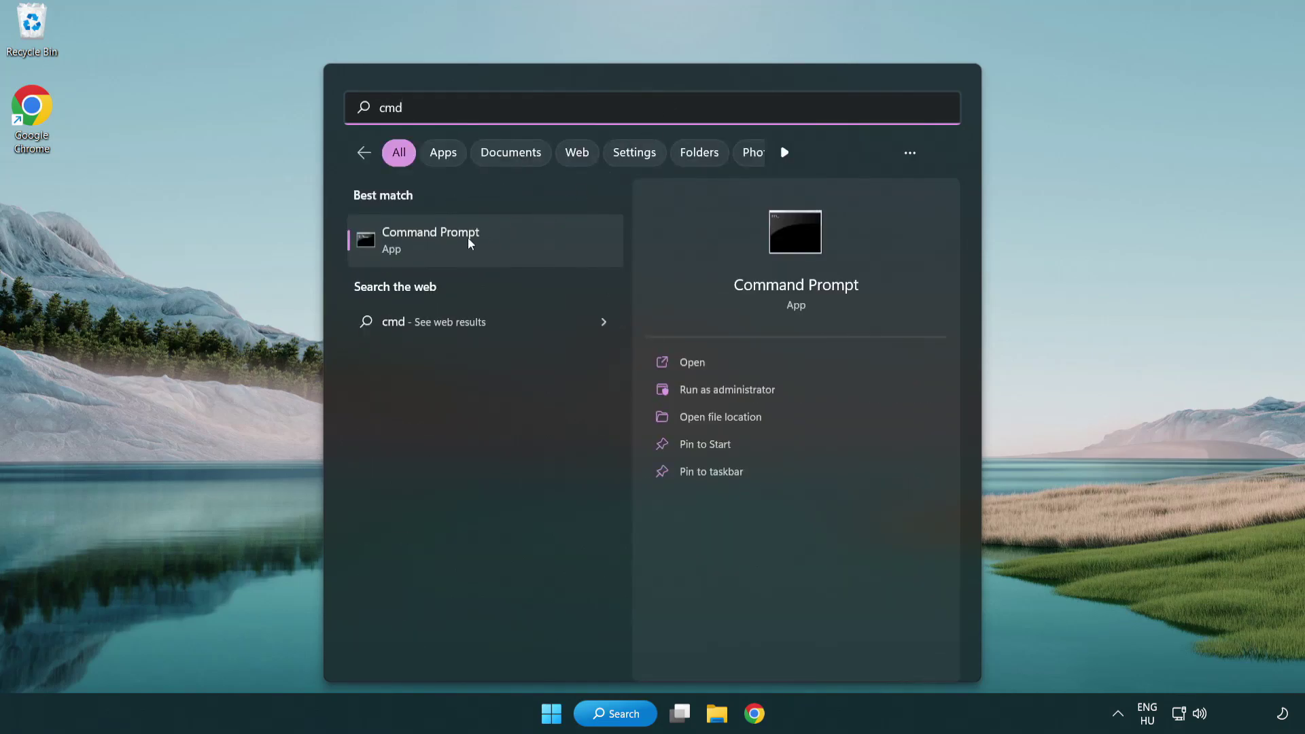
right_click(499, 243)
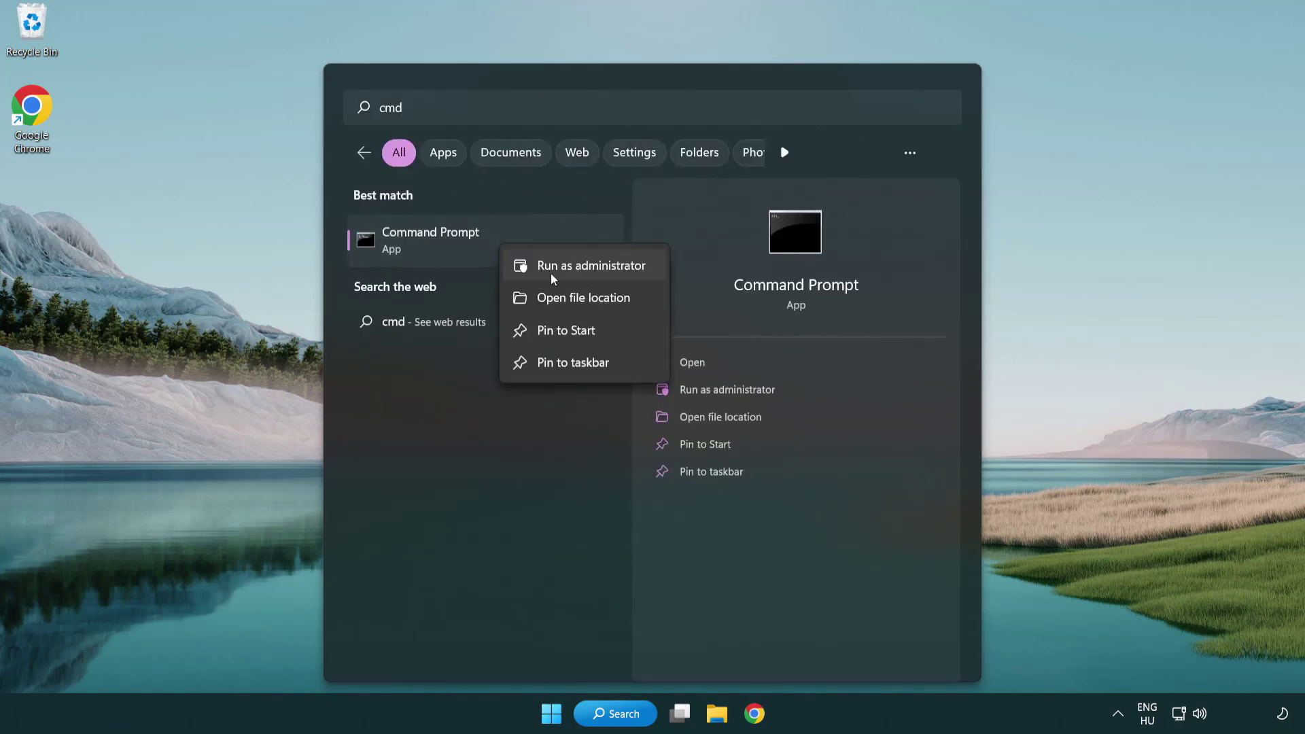
left_click(588, 271)
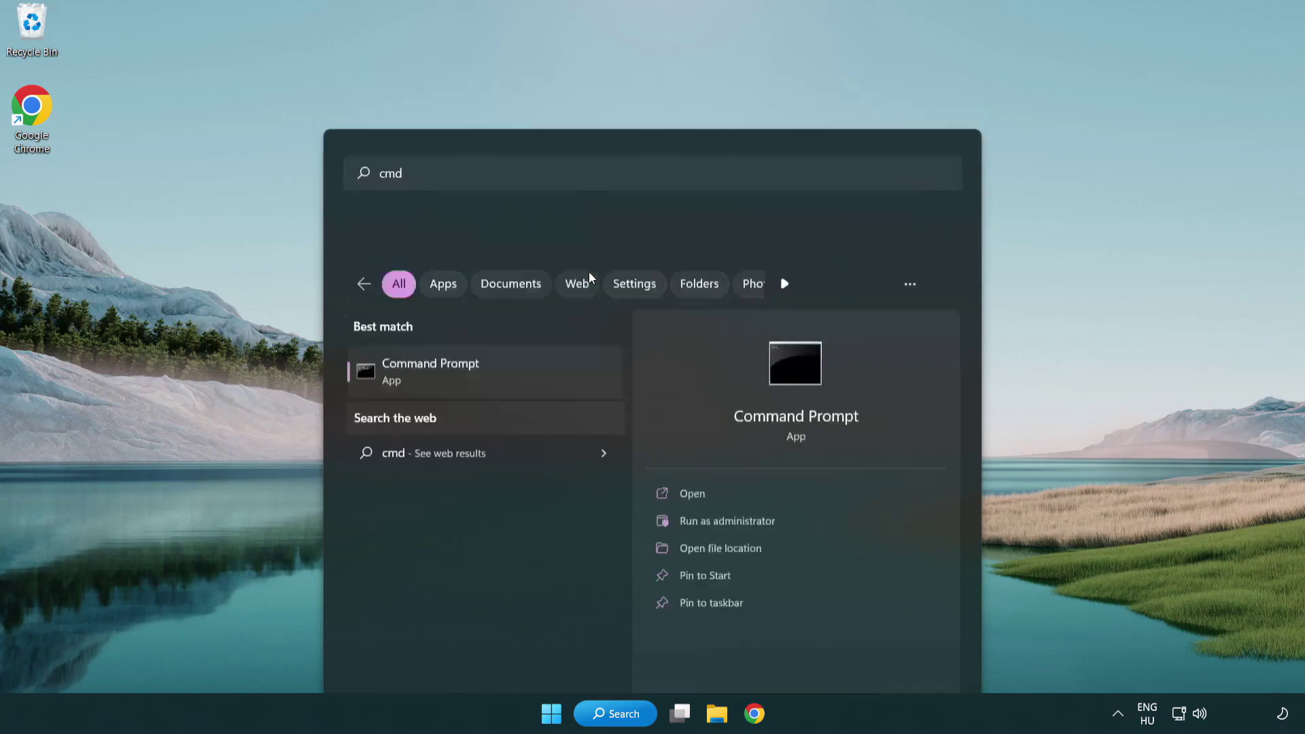
left_click_drag(467, 81, 658, 140)
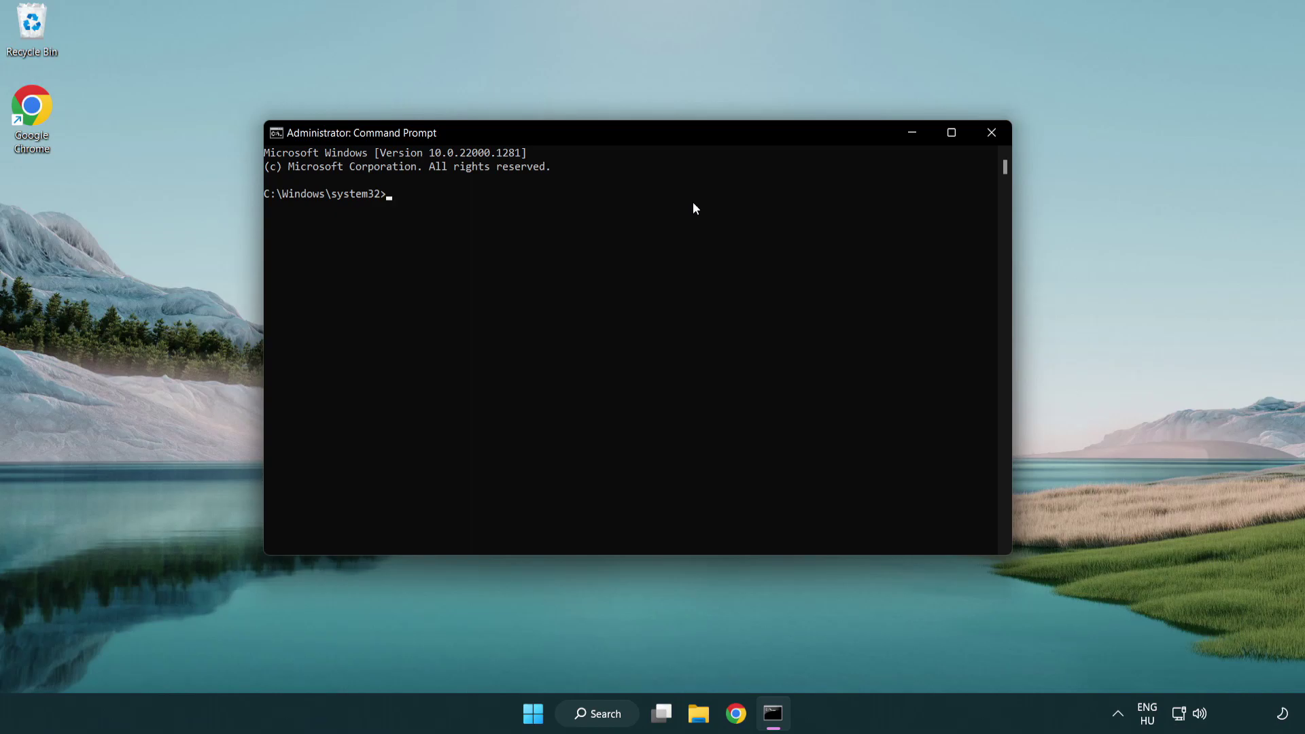
Run sfc /scannow in the elevated Command Prompt to verify system file integrity
type("sfc /")
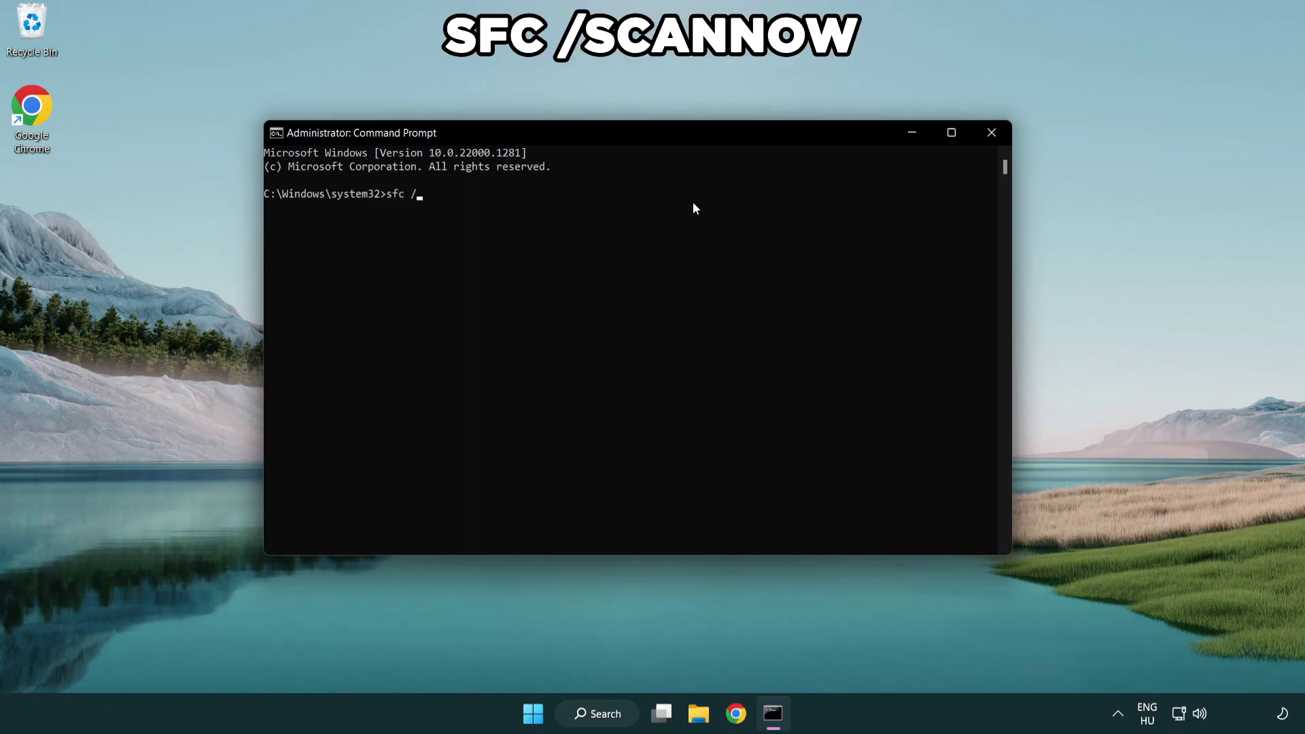
type("scannow")
key("Return")
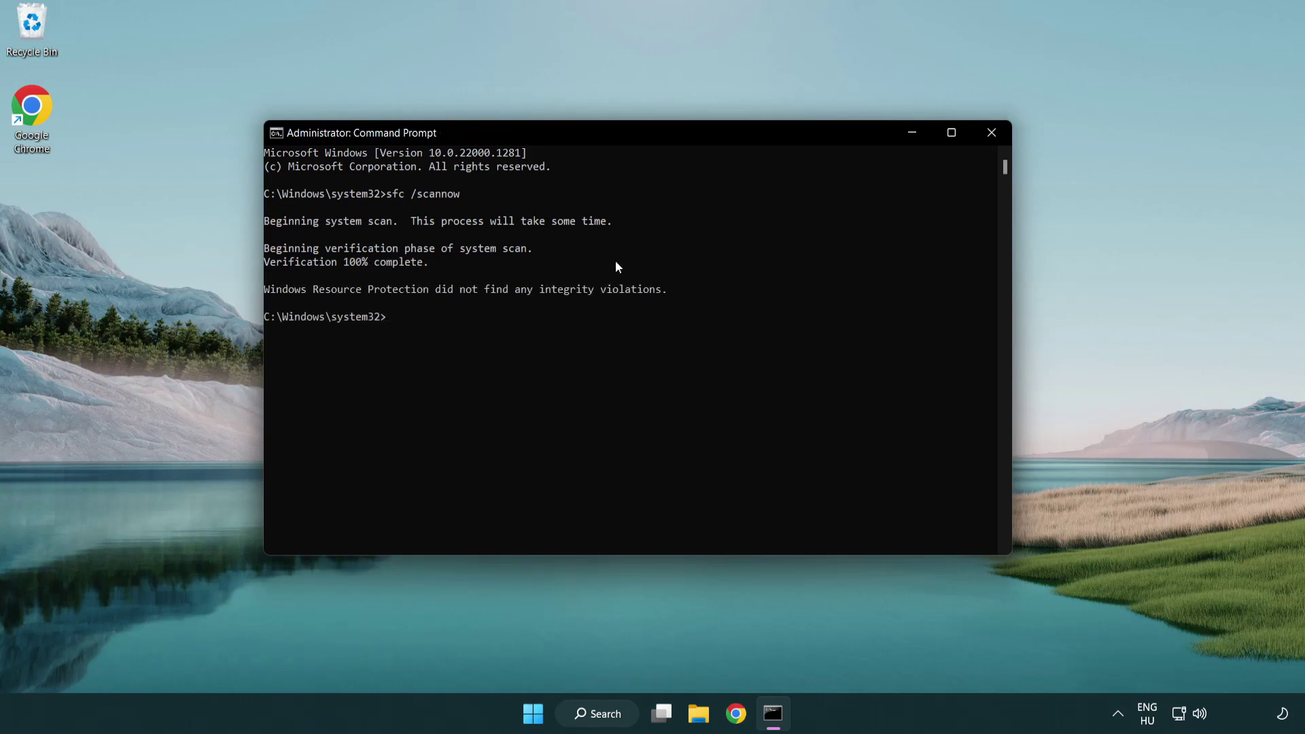
Close Command Prompt and show the Start menu's power options to reach Restart
left_click(992, 133)
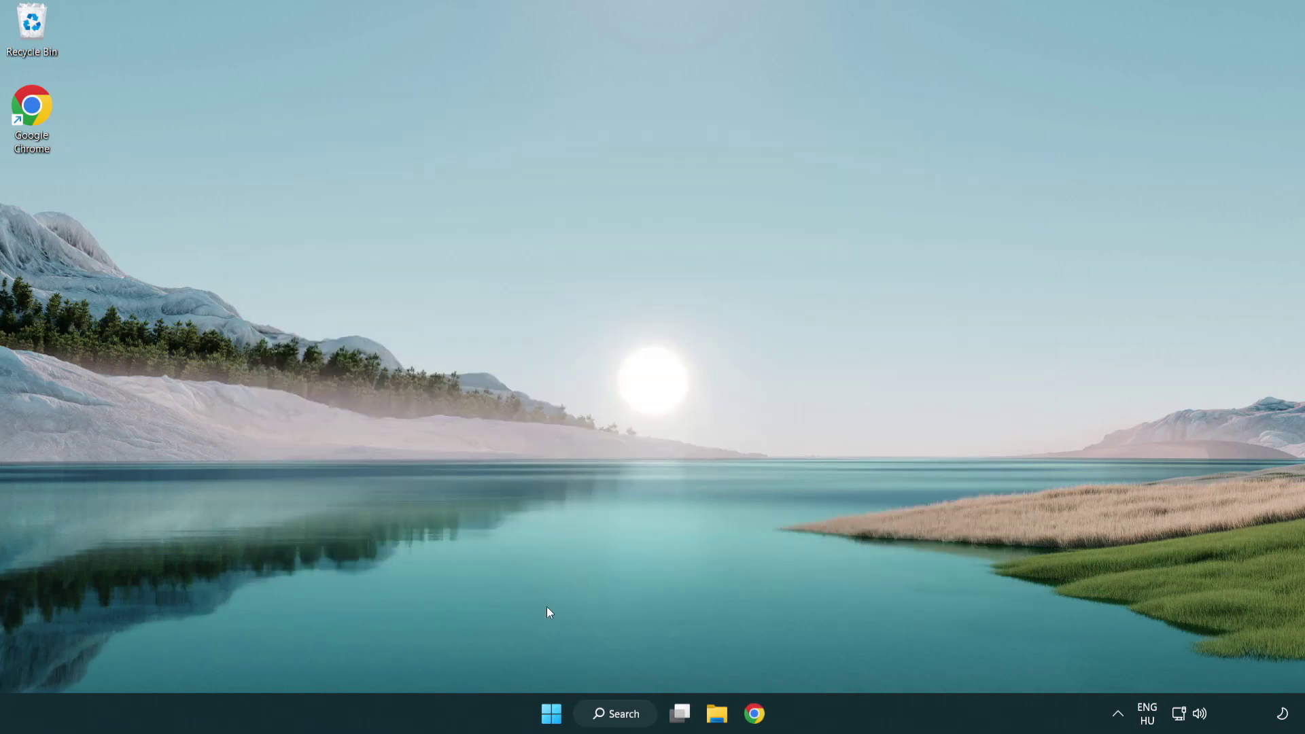
left_click(542, 720)
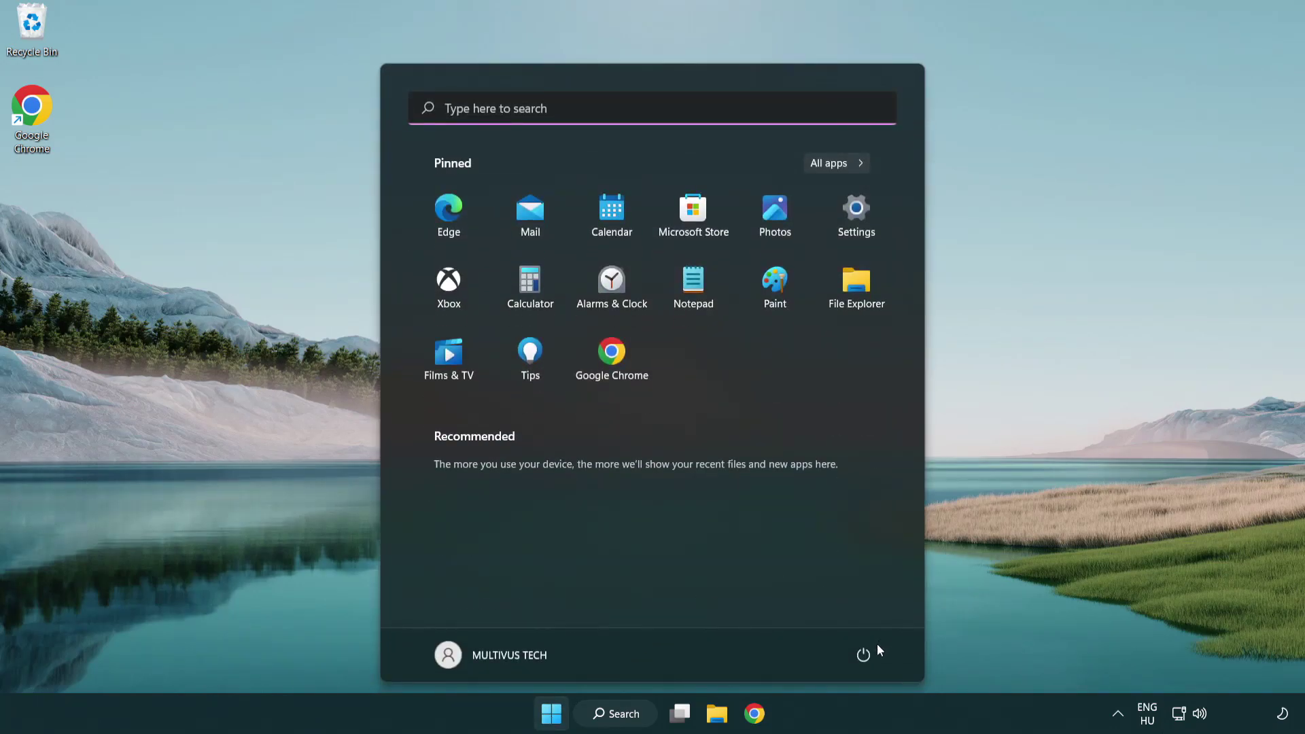
left_click(869, 652)
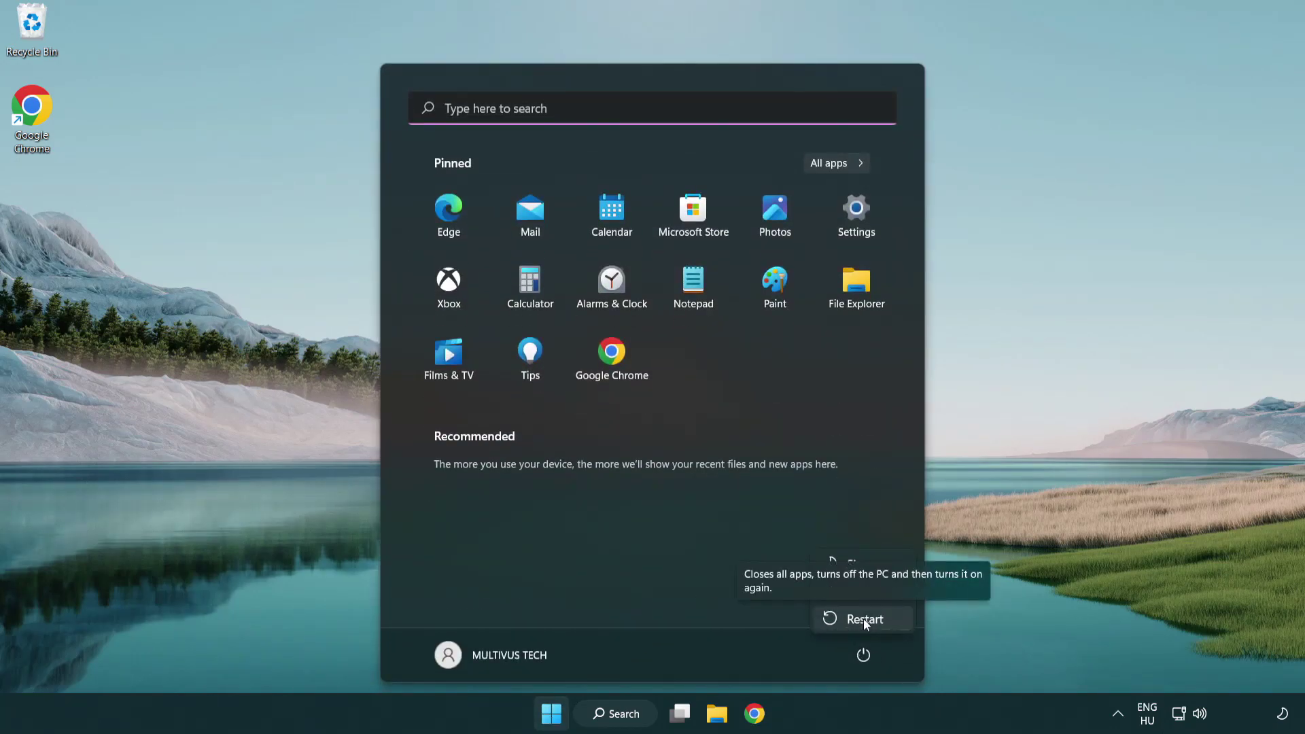